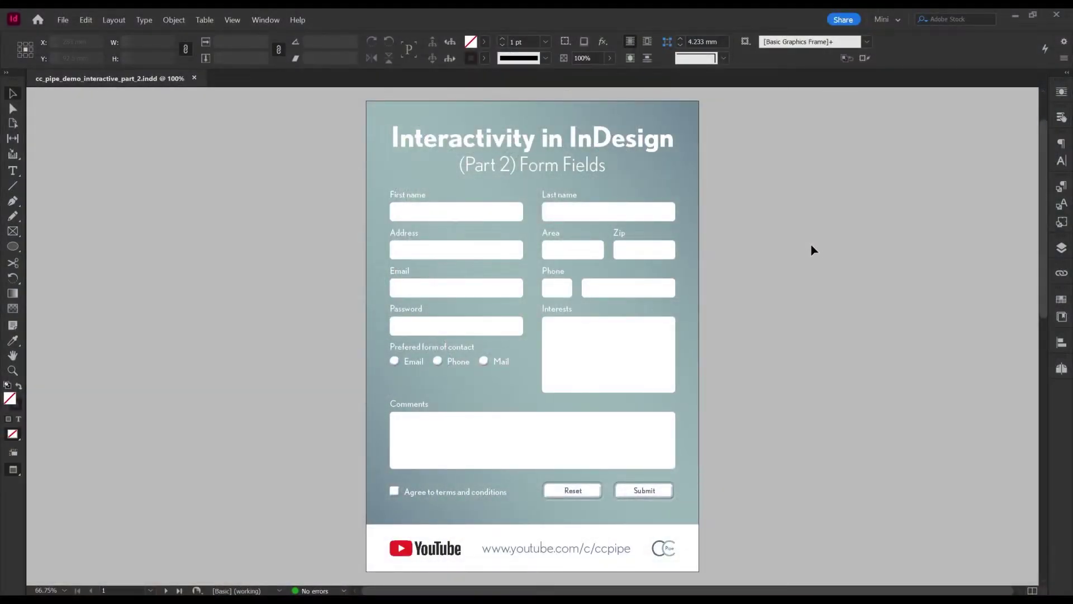
Switch from Preview to Normal screen mode so guides, frame edges and placeholder frames show
key("w")
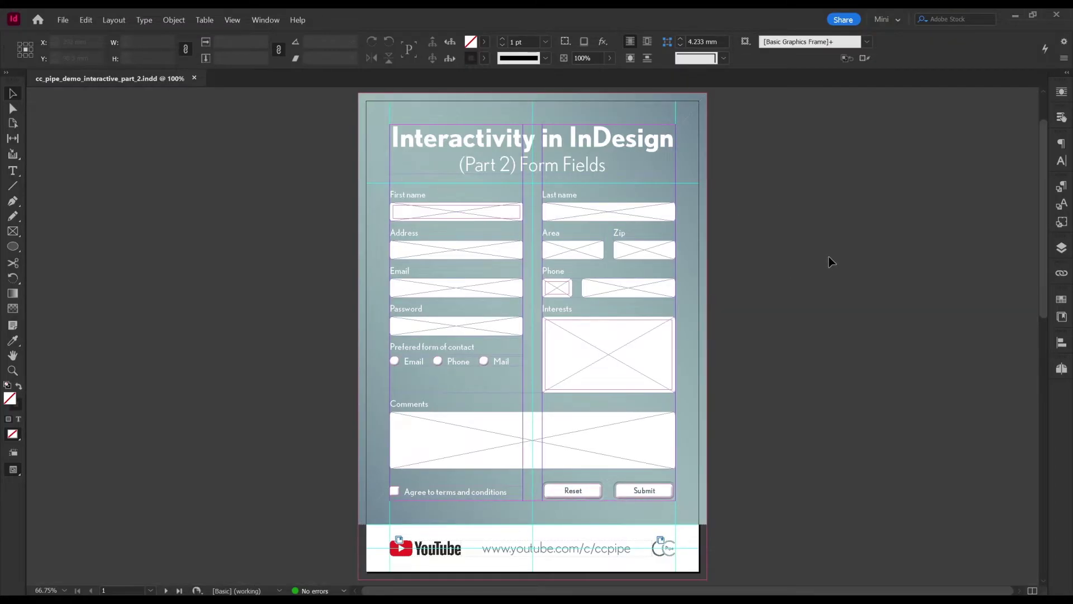
Return to clean preview, open the Buttons and Forms panel, and browse the Interactive panels menu
key("w")
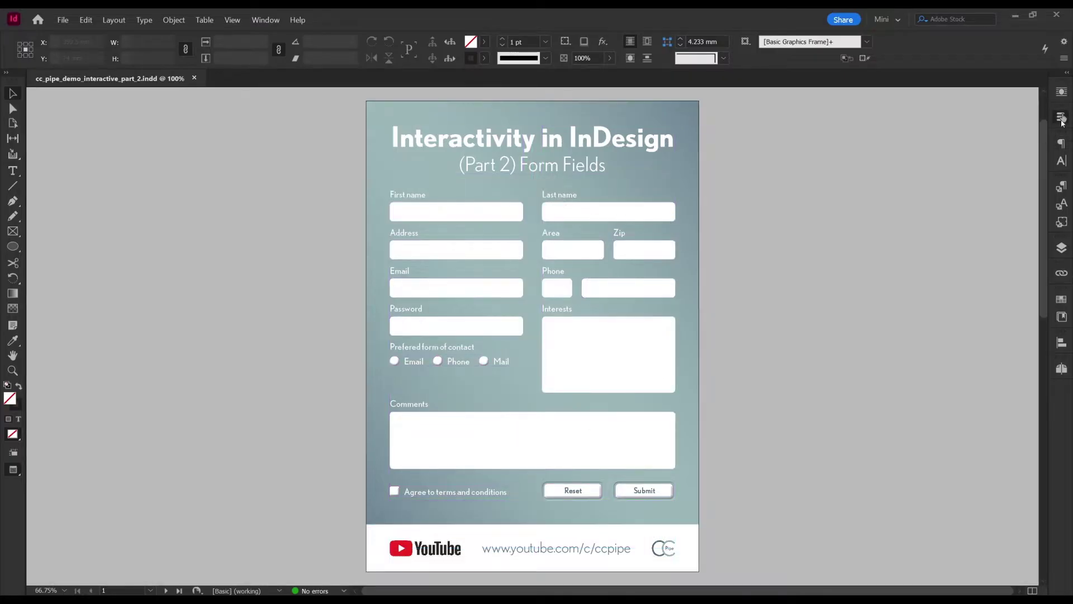
left_click(1061, 118)
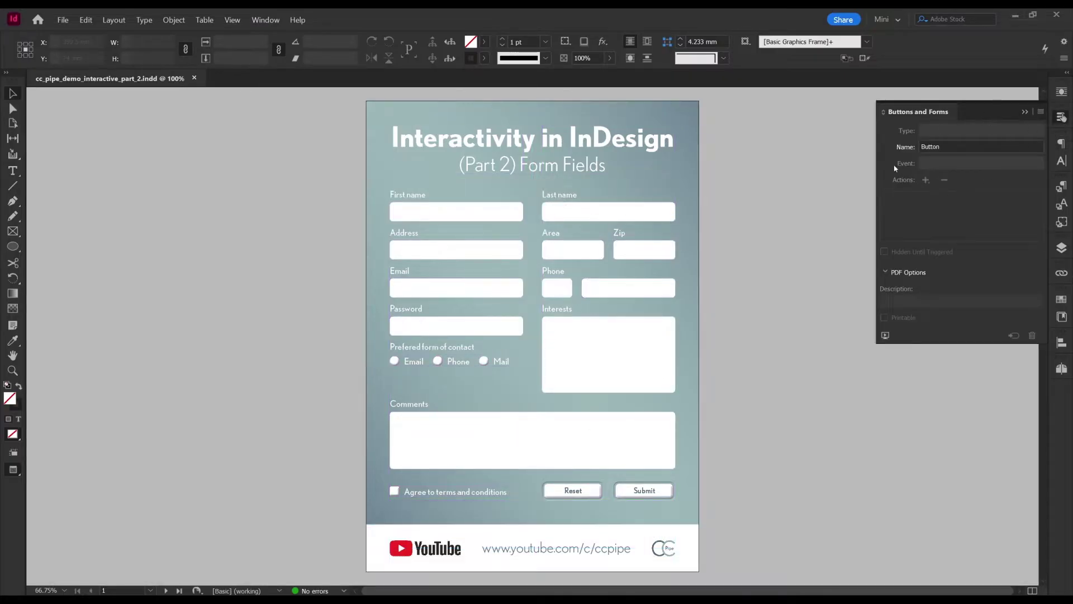
left_click(266, 20)
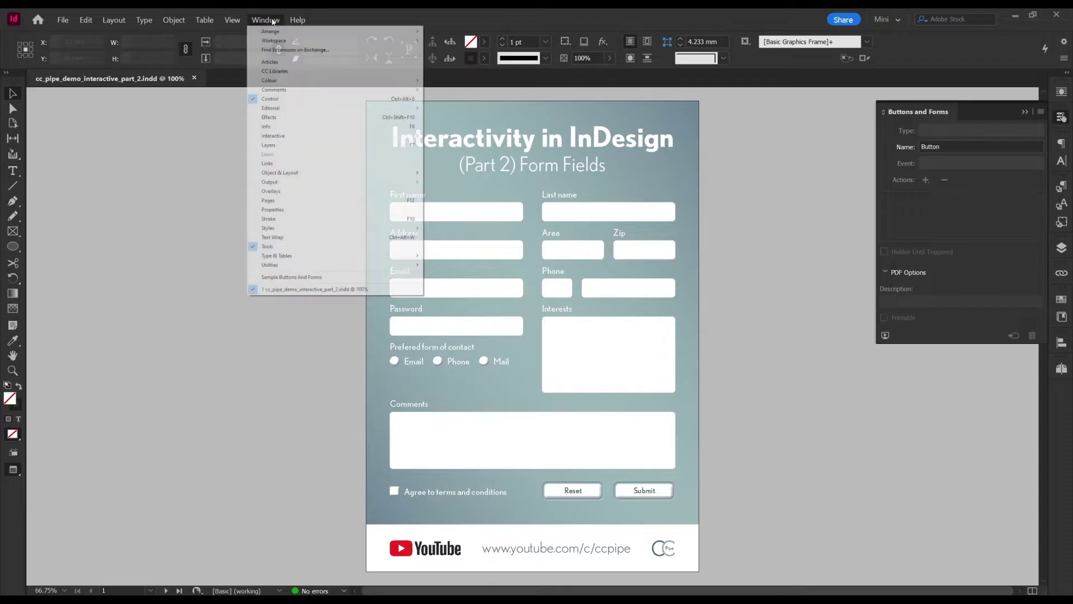
mouse_move(319, 136)
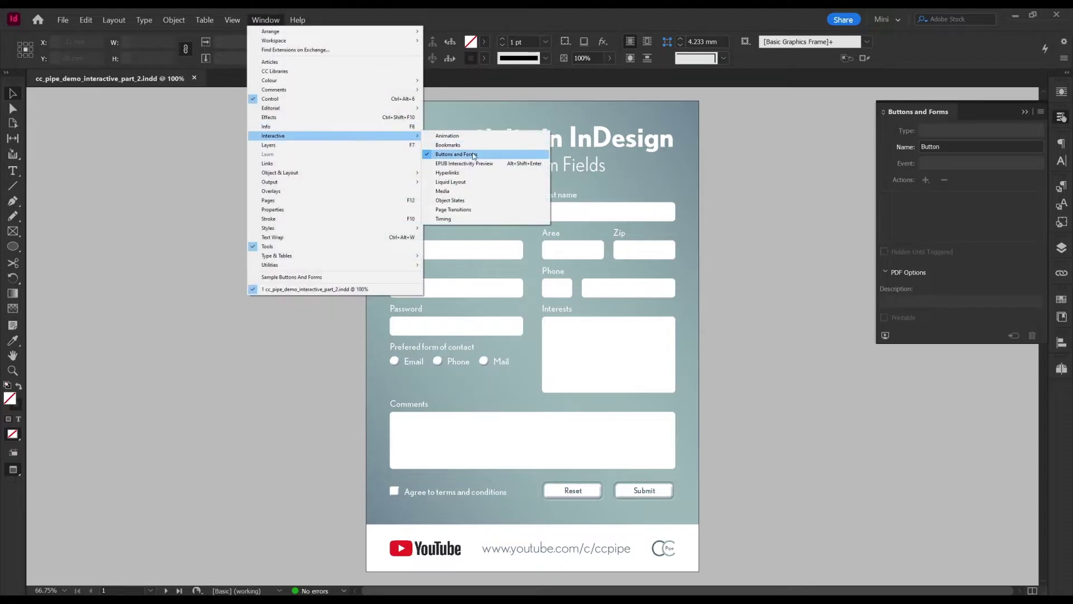
left_click(735, 205)
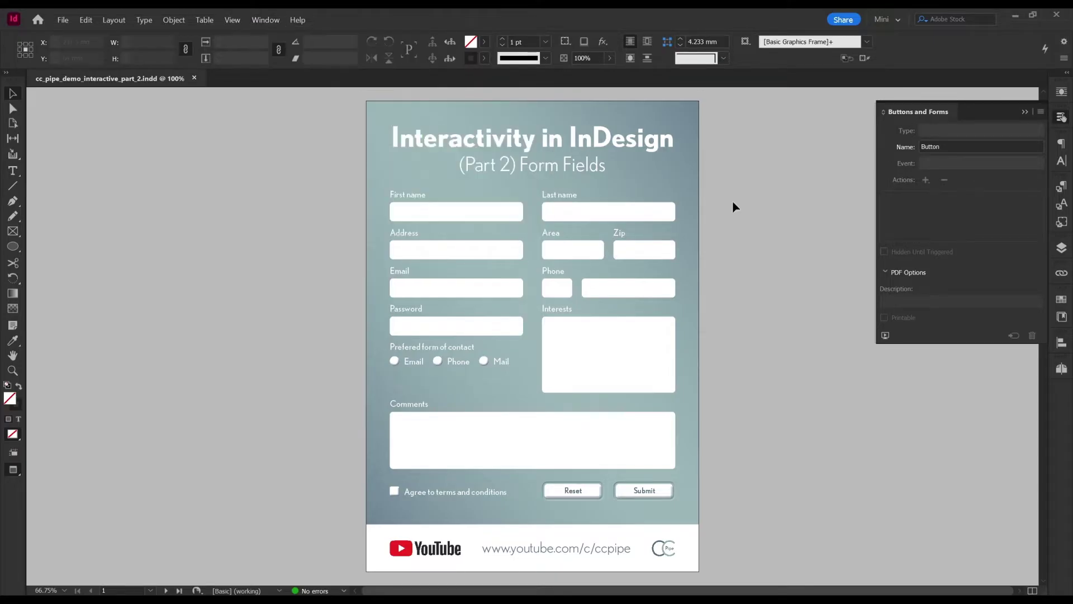
Show frame edges again and zoom in on the First name field, then back out
key("w")
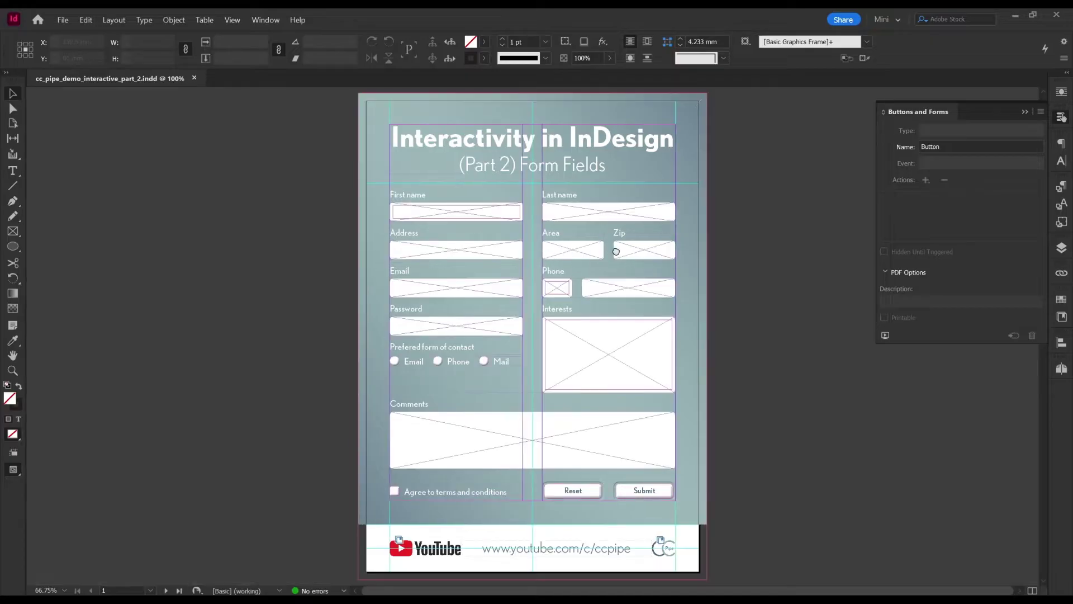
left_click(455, 213)
scroll(438, 215, "up", 4)
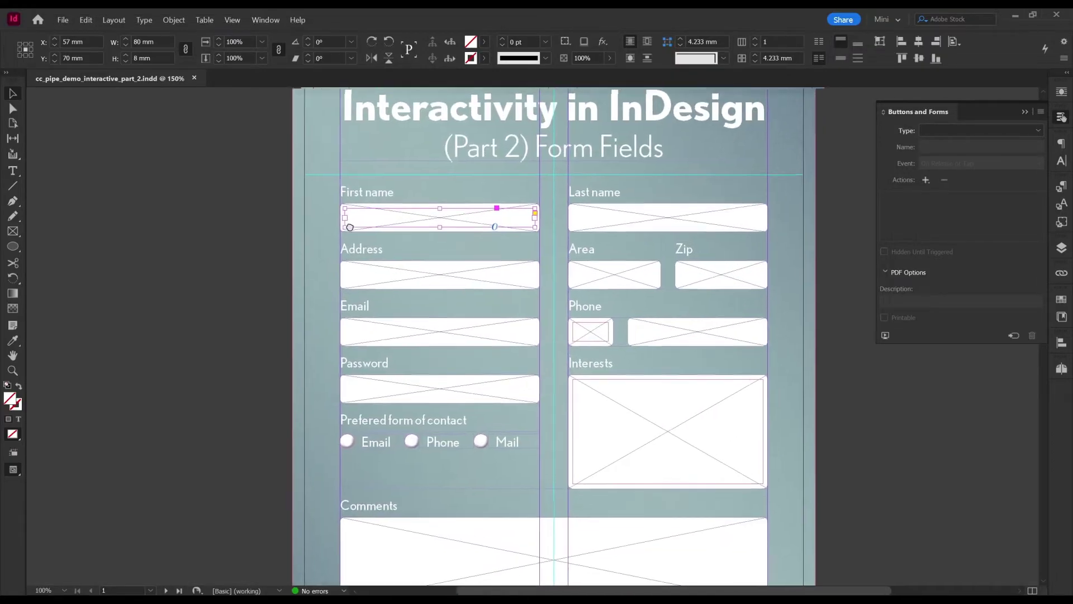
scroll(394, 234, "up", 1)
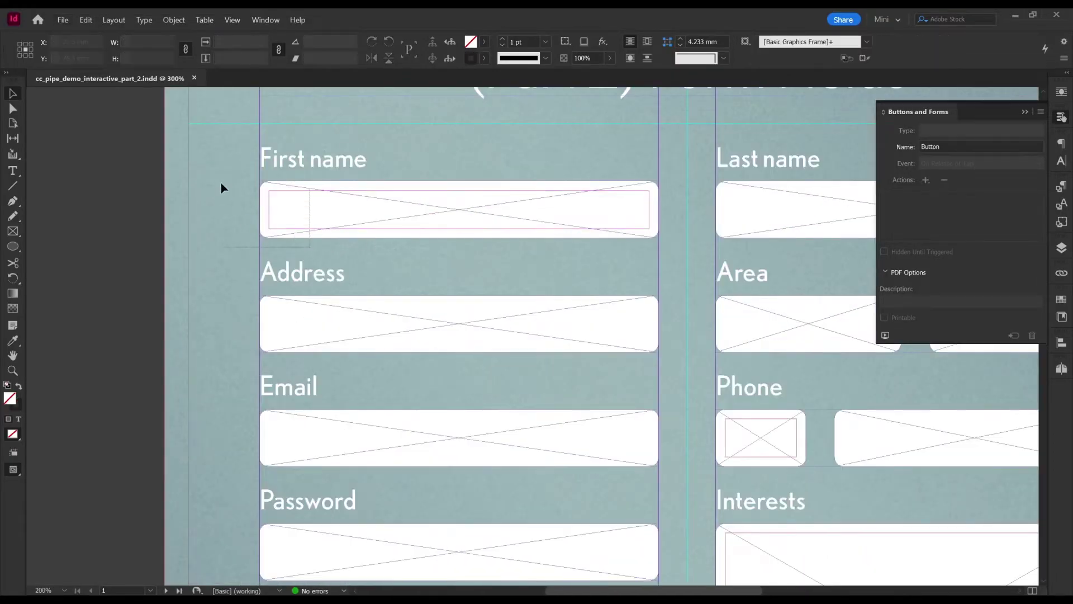
left_click(403, 244)
scroll(535, 197, "down", 1)
scroll(536, 201, "down", 2)
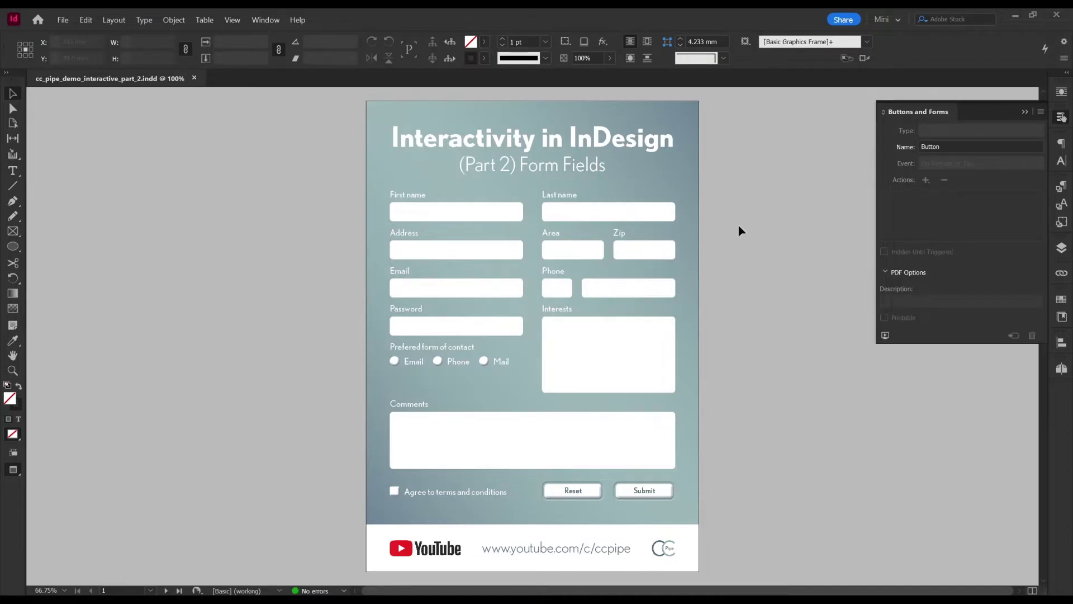
Make the First name frame a Text Field named 'First name', adding no actions
key("w")
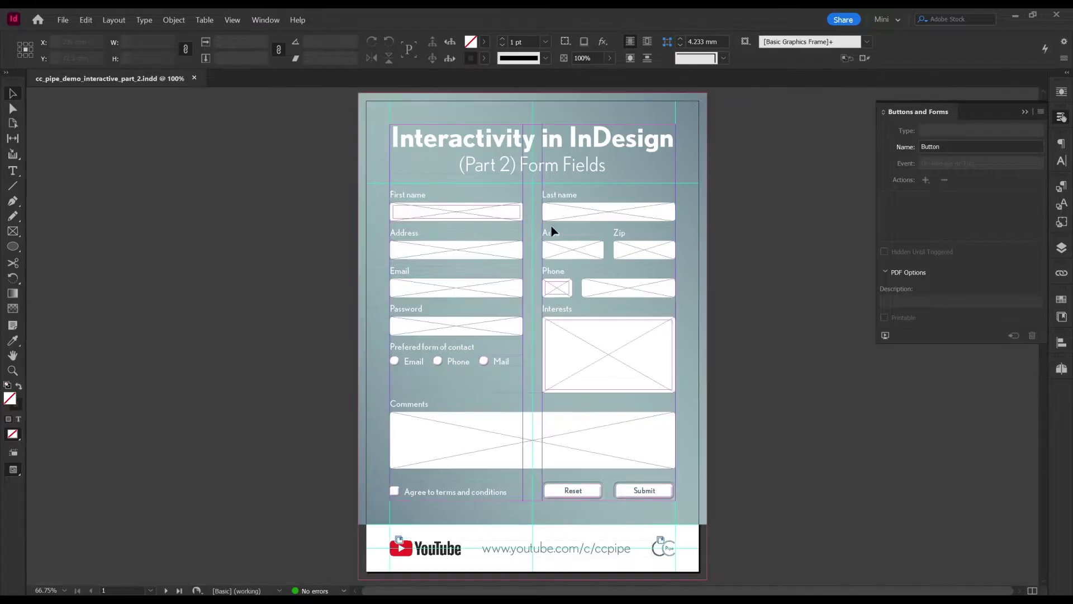
left_click(499, 217)
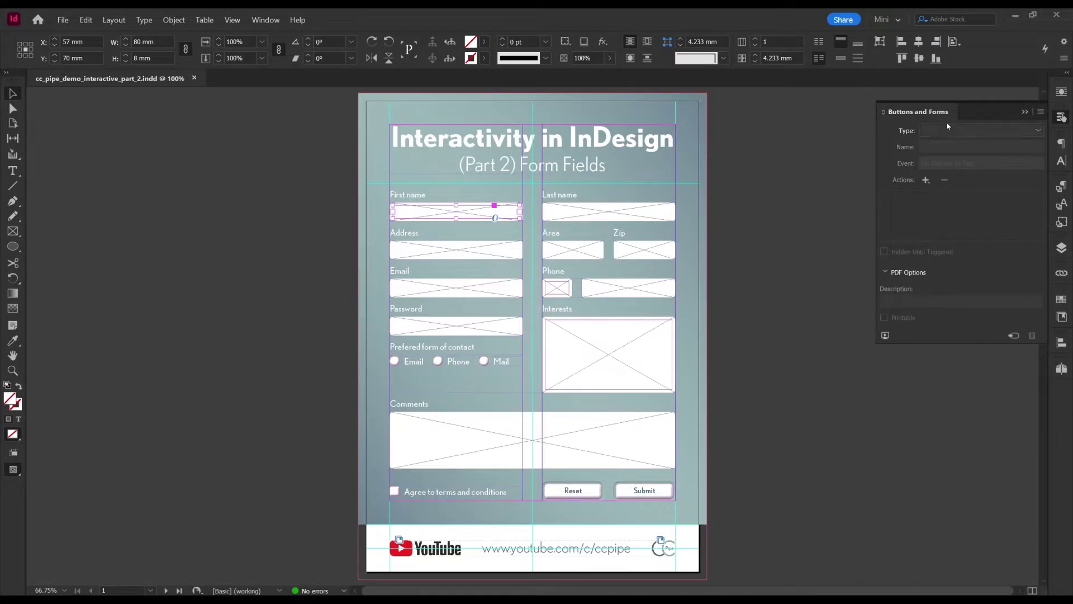
left_click(972, 134)
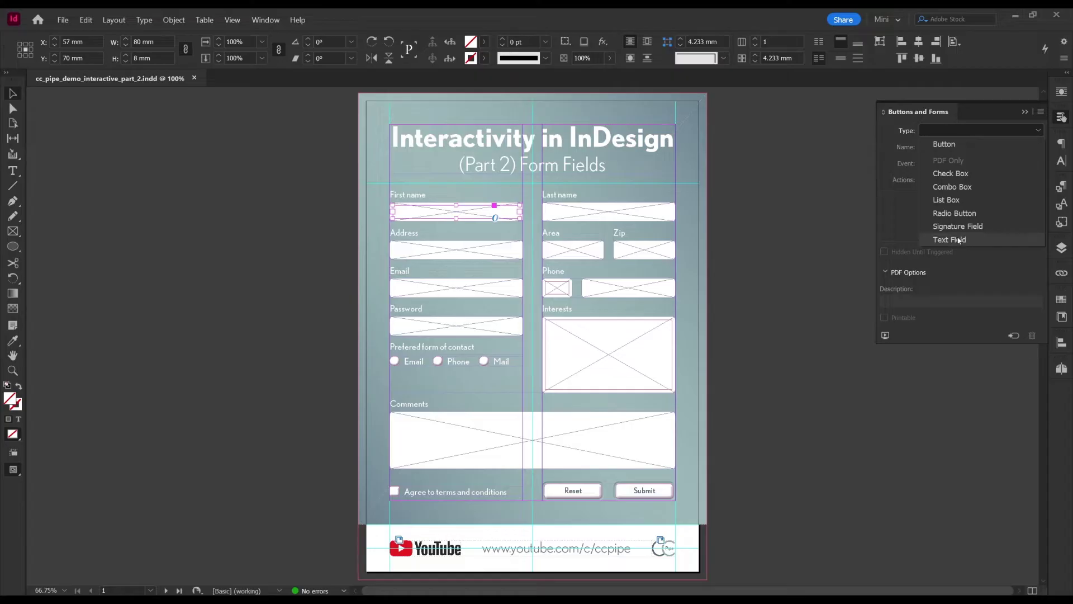
left_click(975, 240)
left_click(972, 143)
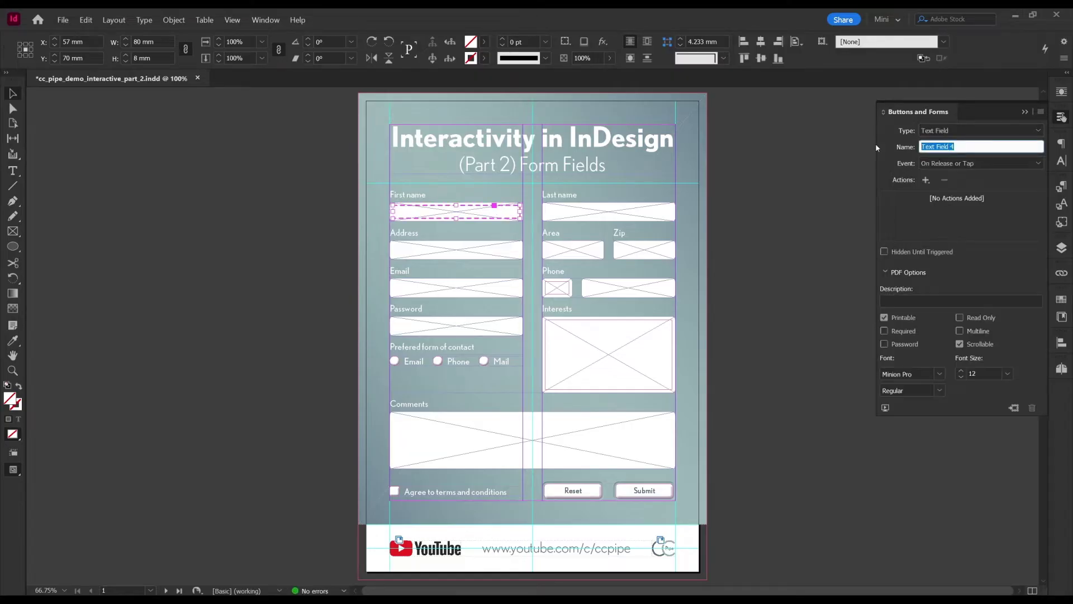
type("First name")
left_click(926, 179)
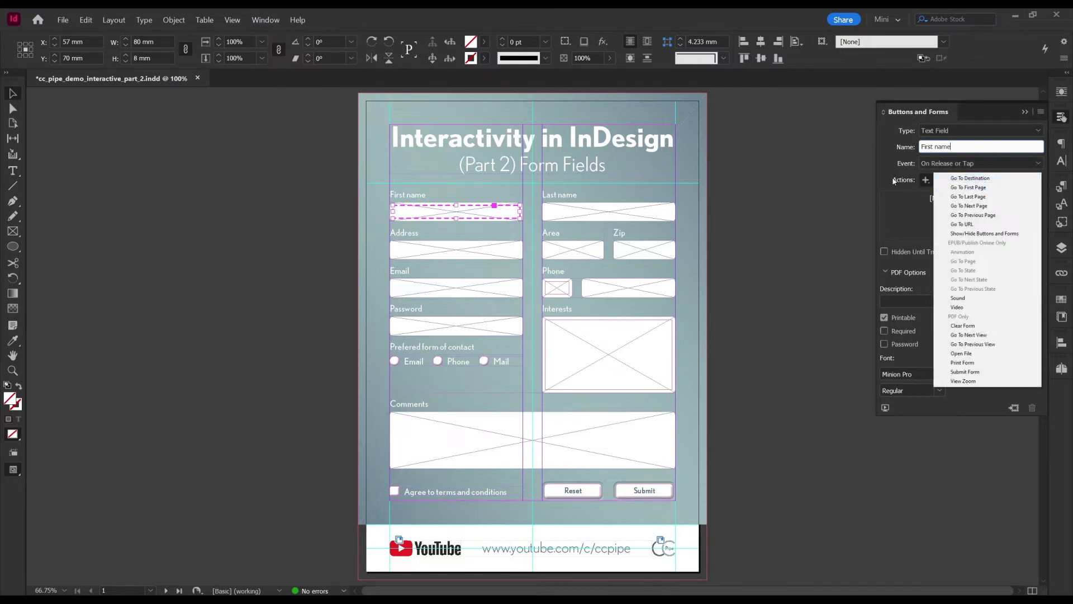
left_click(918, 163)
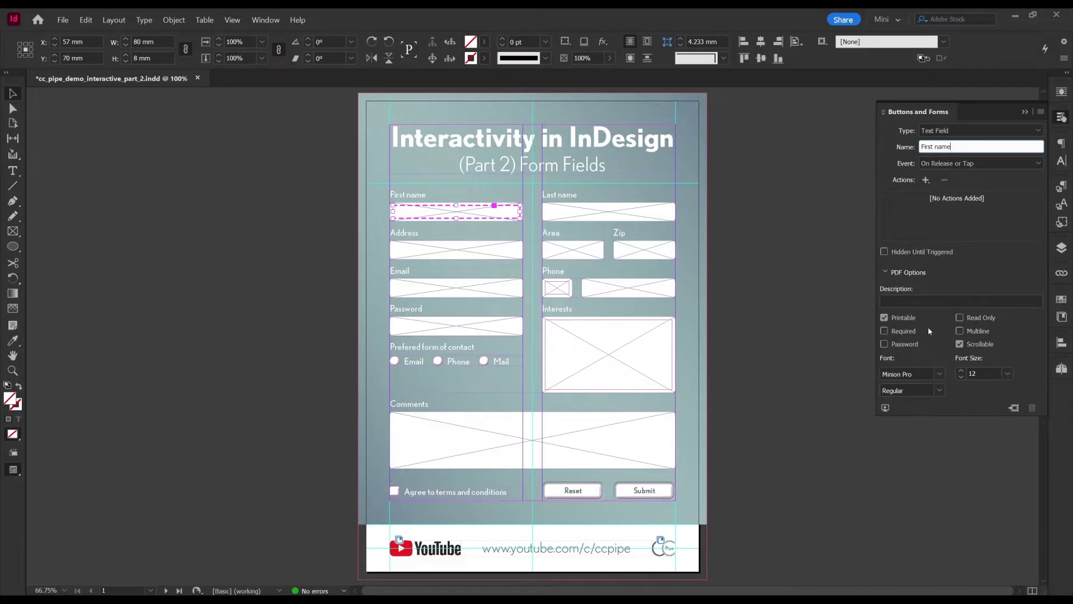
Keep the field printable, tick Required, leave Password off, and untick Scrollable
left_click(884, 318)
left_click(885, 318)
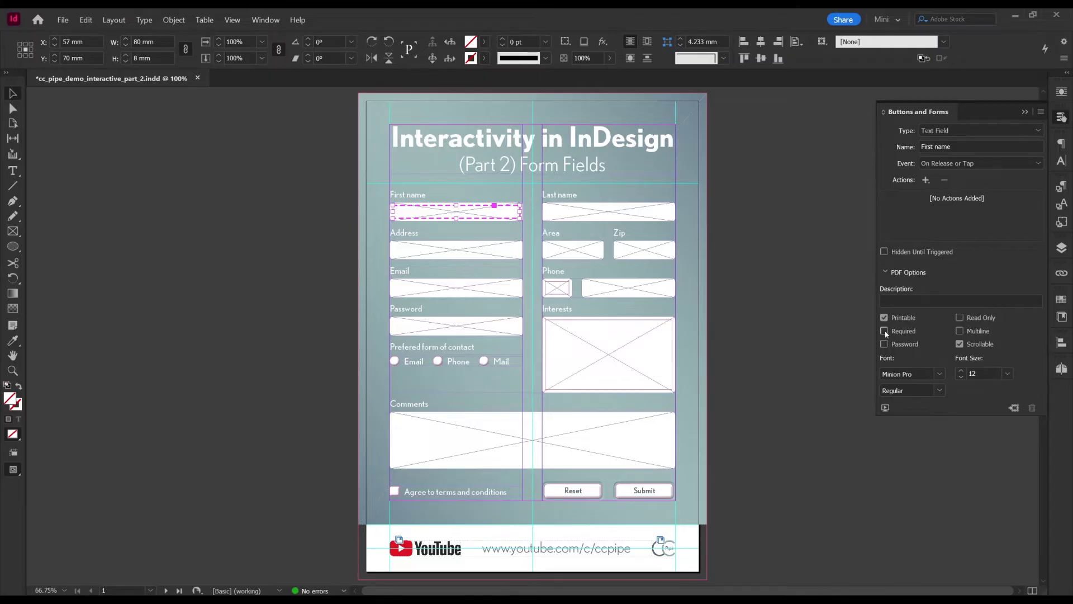
left_click(884, 331)
left_click(885, 344)
left_click(885, 345)
left_click(960, 343)
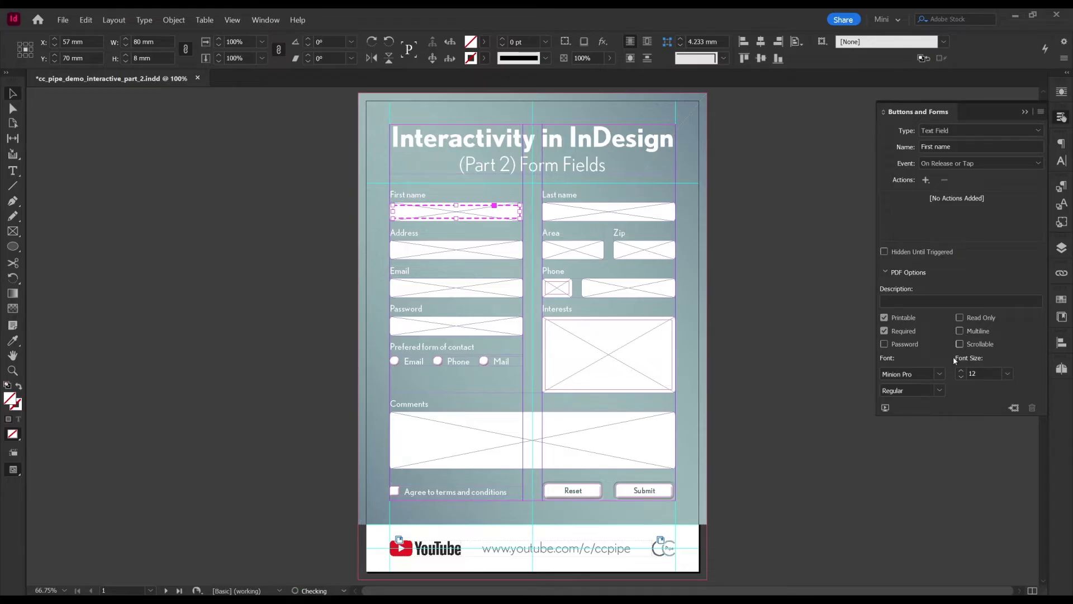
Set the field's font to Nobel Regular and close the Buttons and Forms panel
left_click(919, 373)
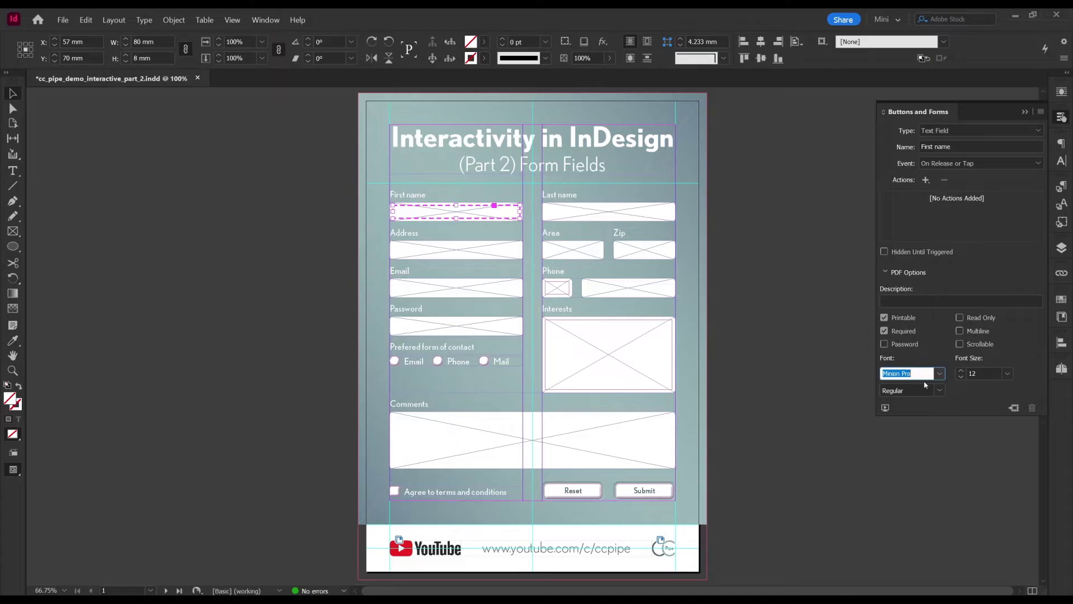
type("Nobel")
left_click(939, 390)
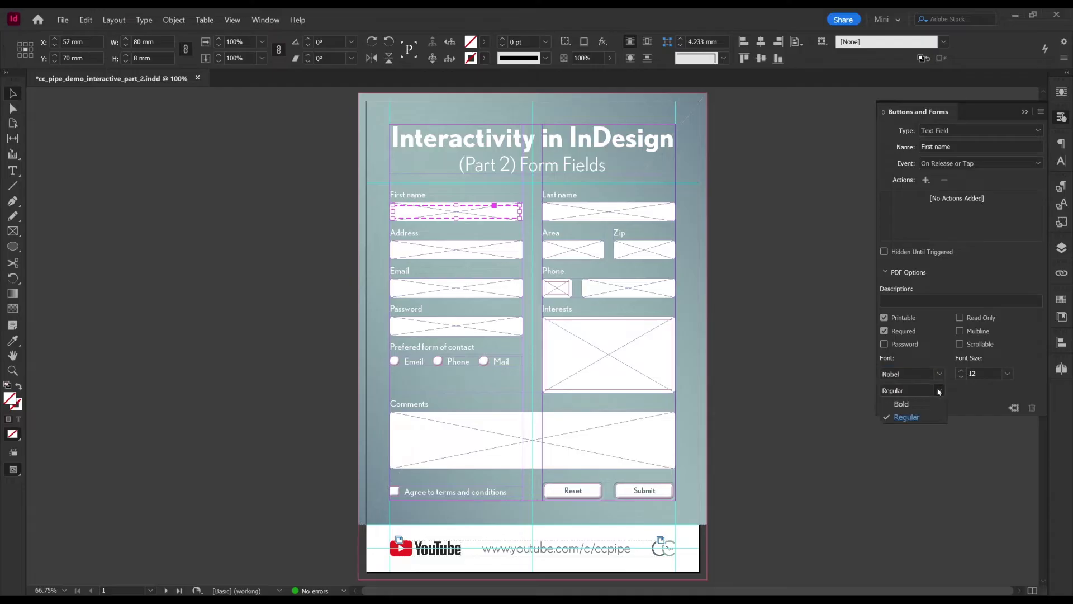
left_click(922, 416)
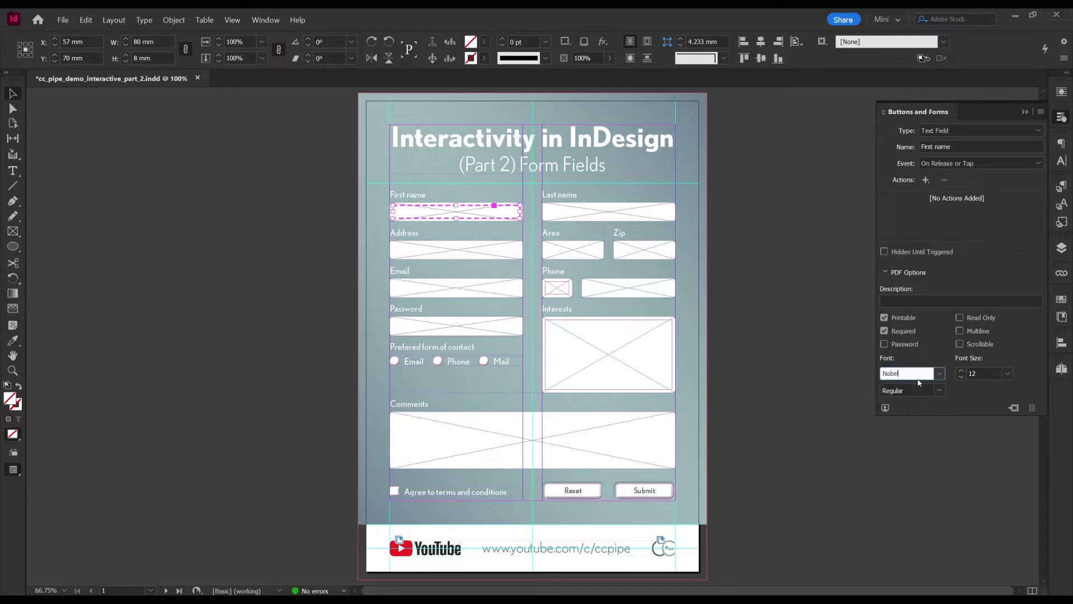
left_click(934, 391)
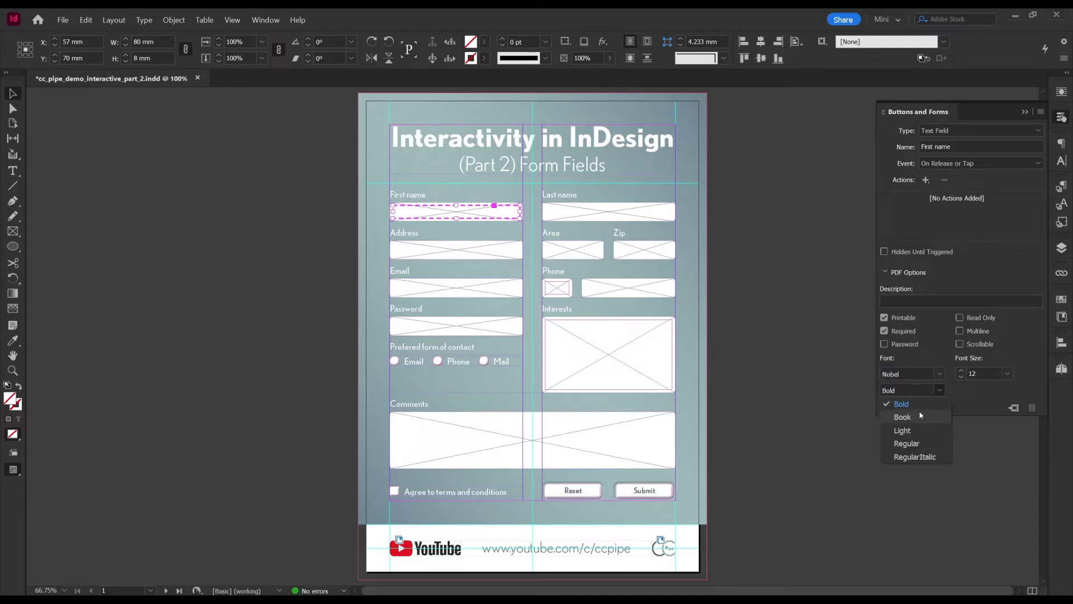
left_click(918, 442)
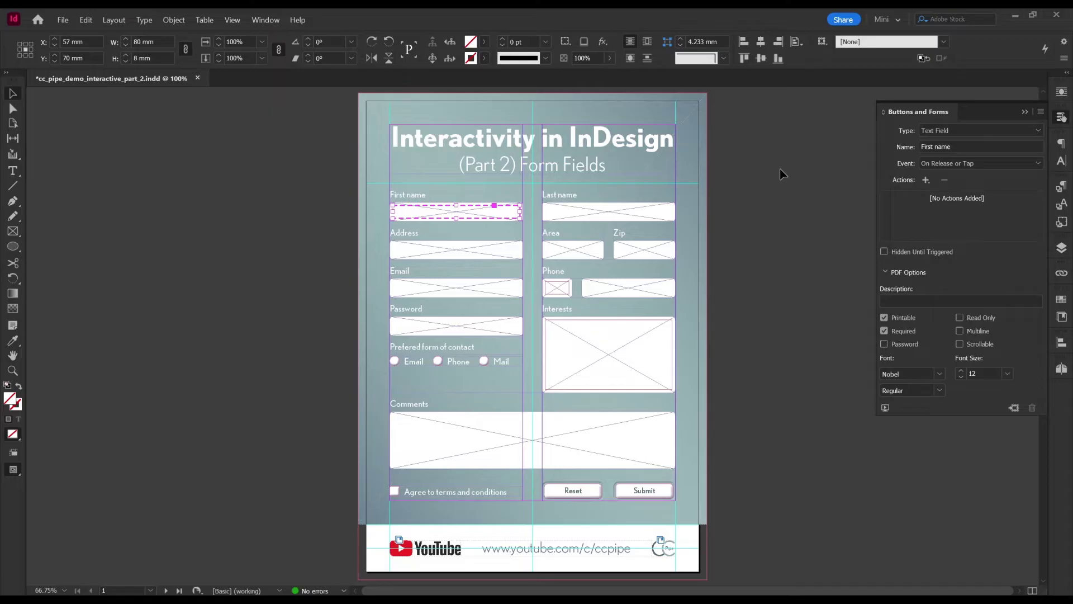
left_click(1061, 117)
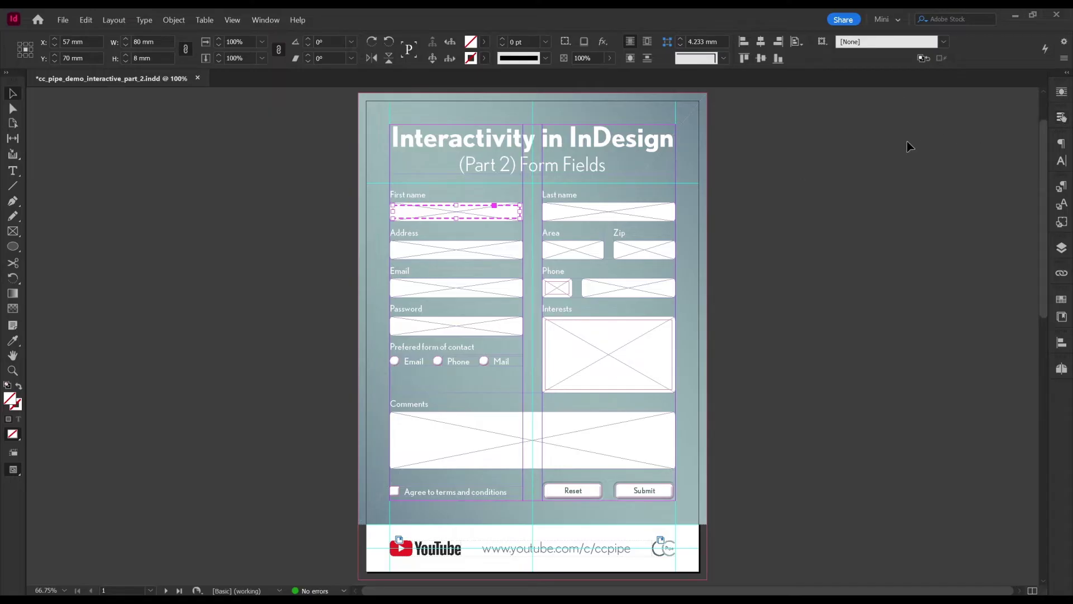
Reopen Buttons and Forms and inspect the Comments, First name, Address and Email fields
left_click(909, 146)
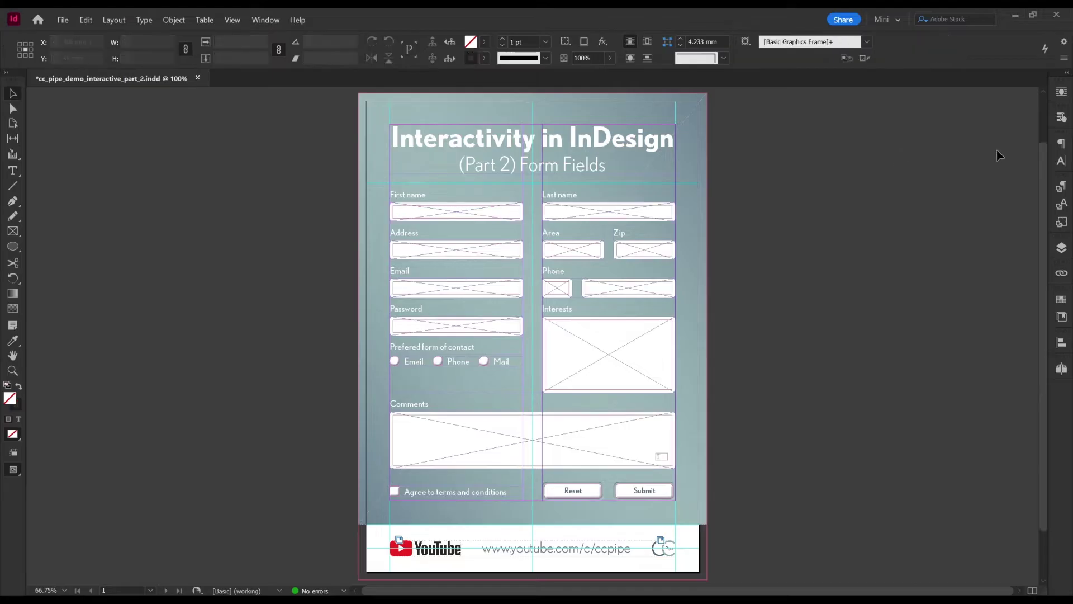
left_click(1061, 117)
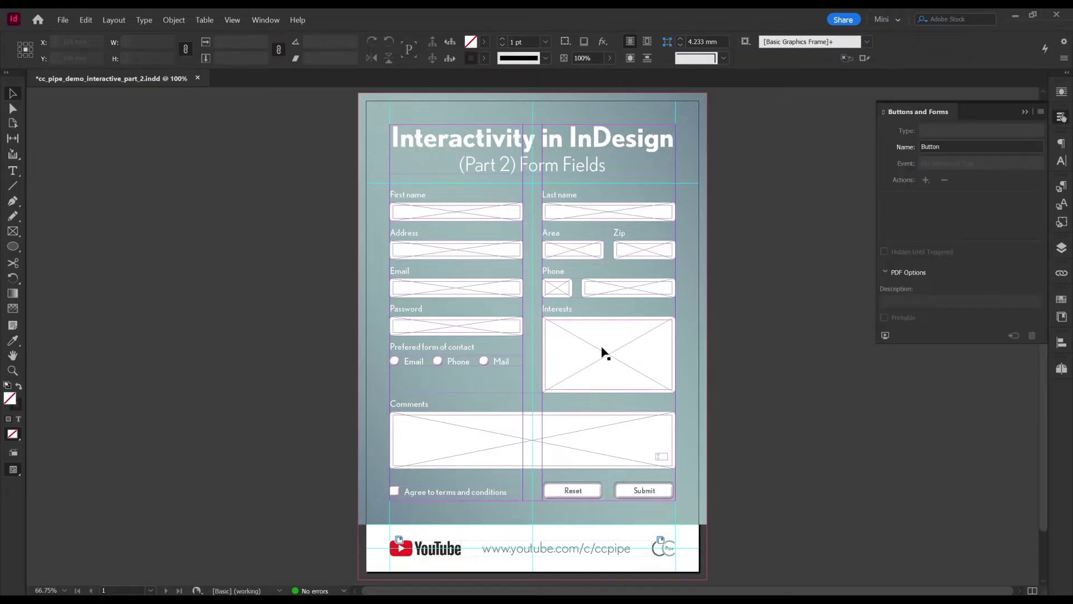
left_click(563, 433)
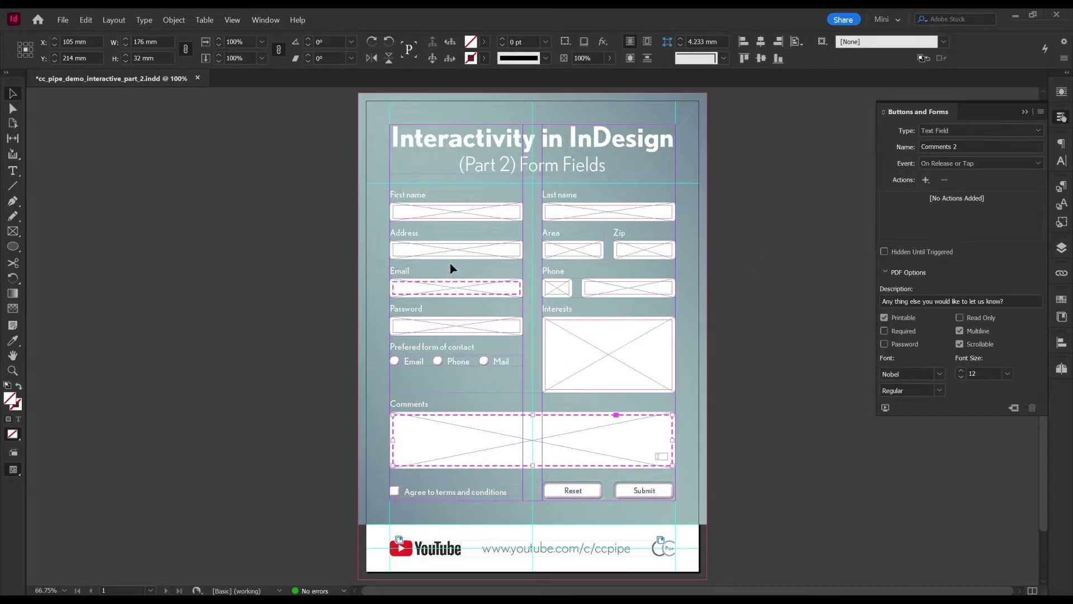
left_click(438, 215)
left_click(438, 250)
left_click(447, 291)
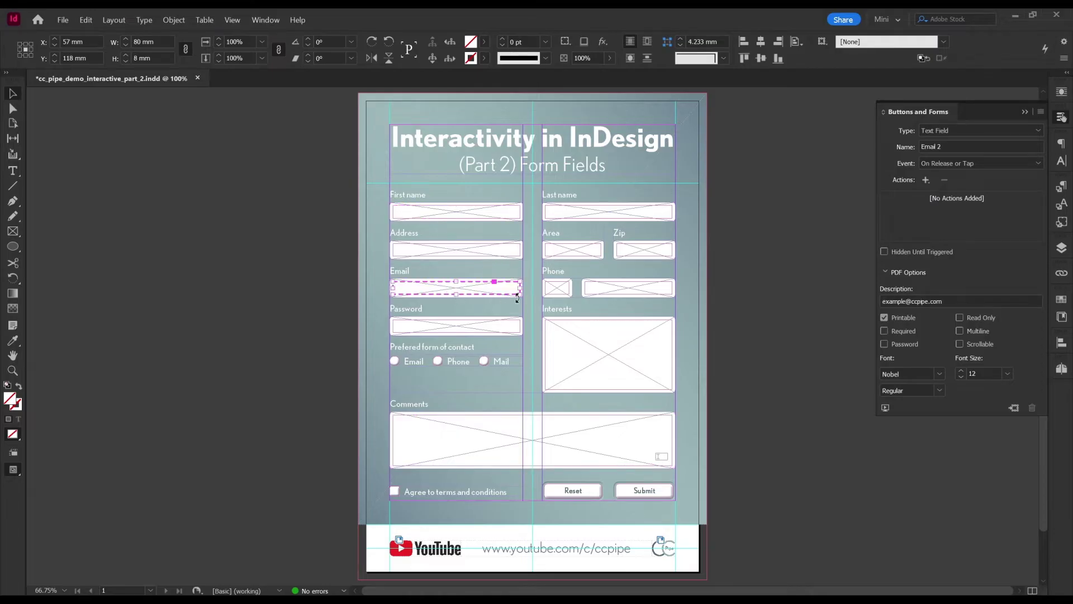
Turn on the Password option for the Password field, then review the Comments field
left_click(497, 328)
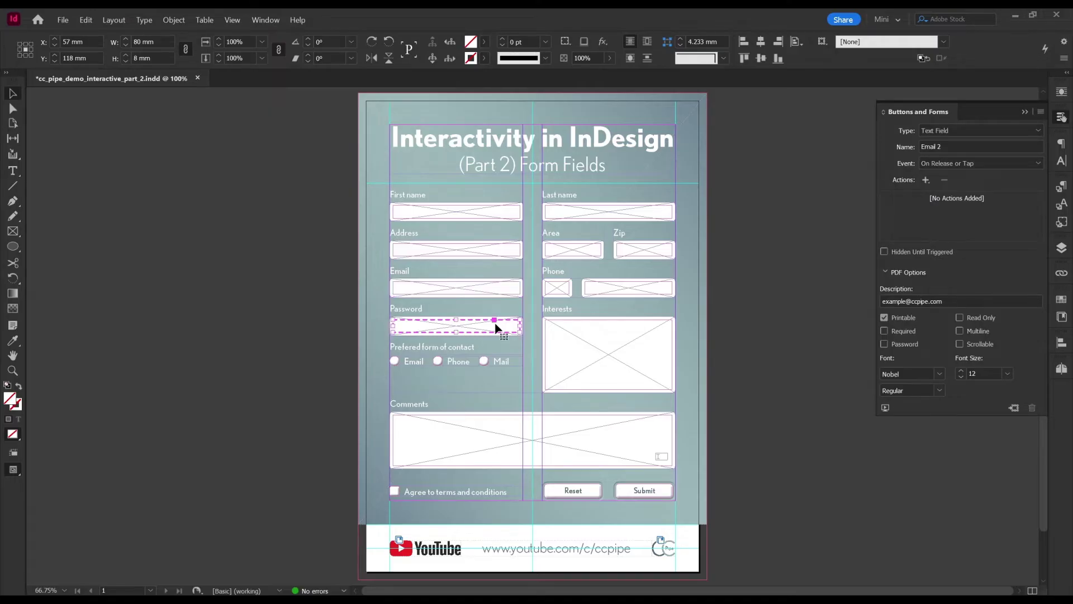
left_click(908, 345)
left_click(885, 345)
left_click(885, 346)
left_click(648, 422)
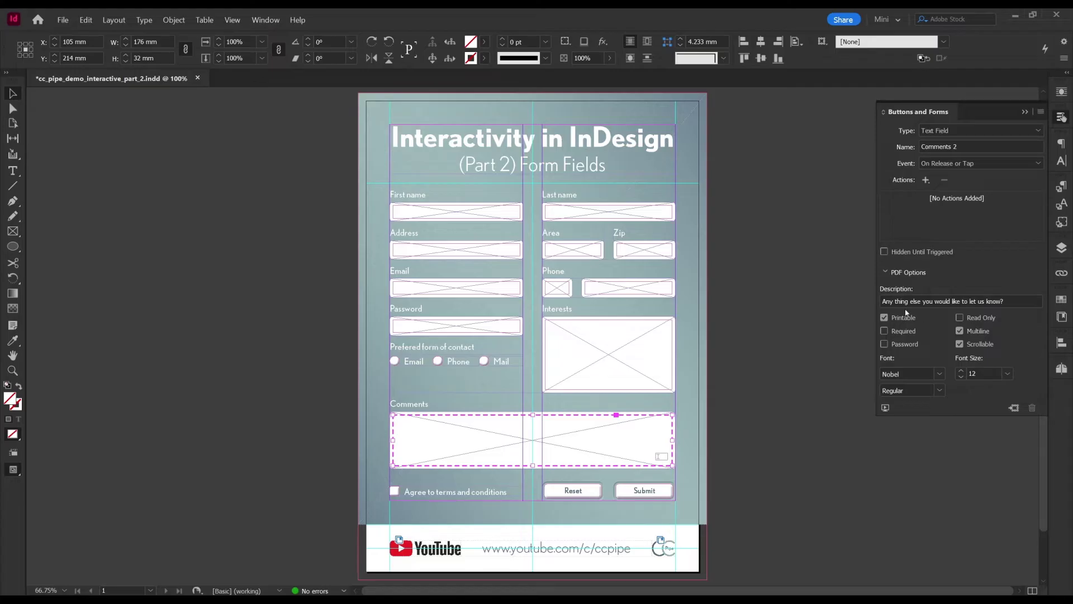
left_click(756, 246)
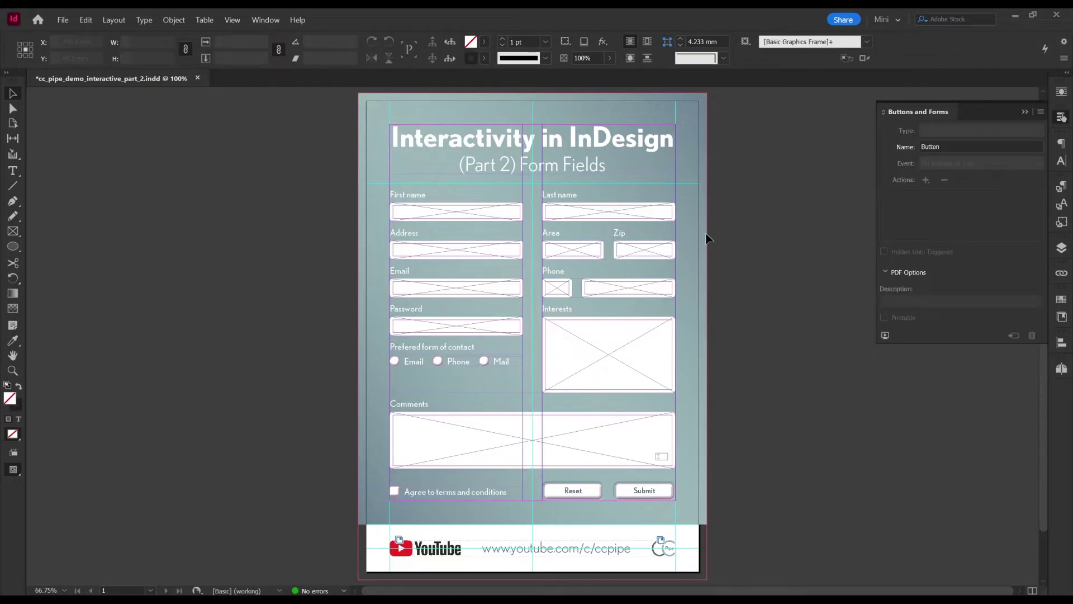
Convert the small Phone area-code field to a Combo Box and rename it
left_click(556, 287)
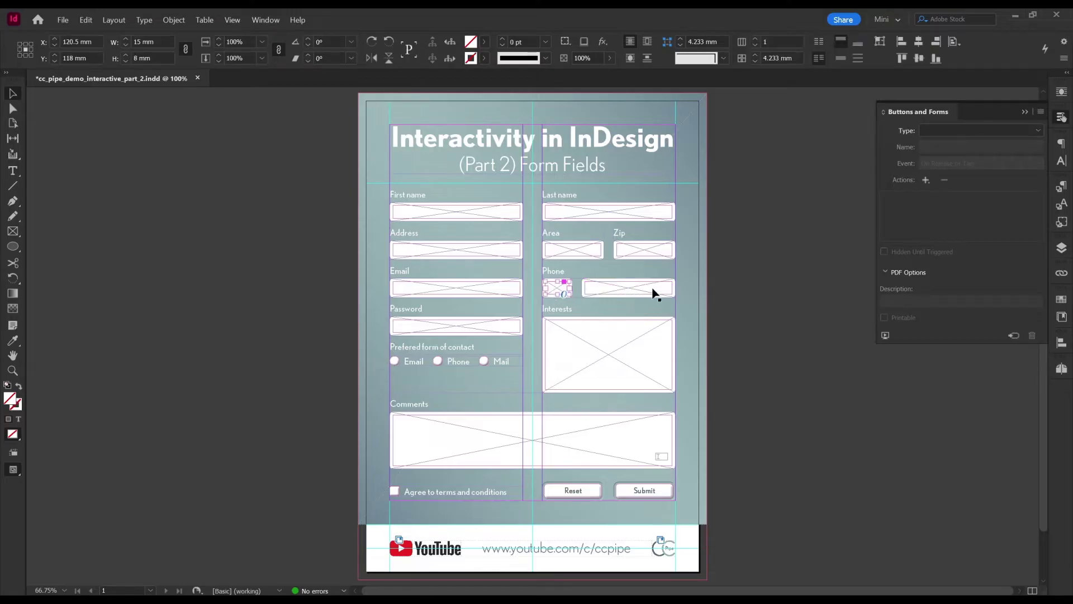
left_click(964, 129)
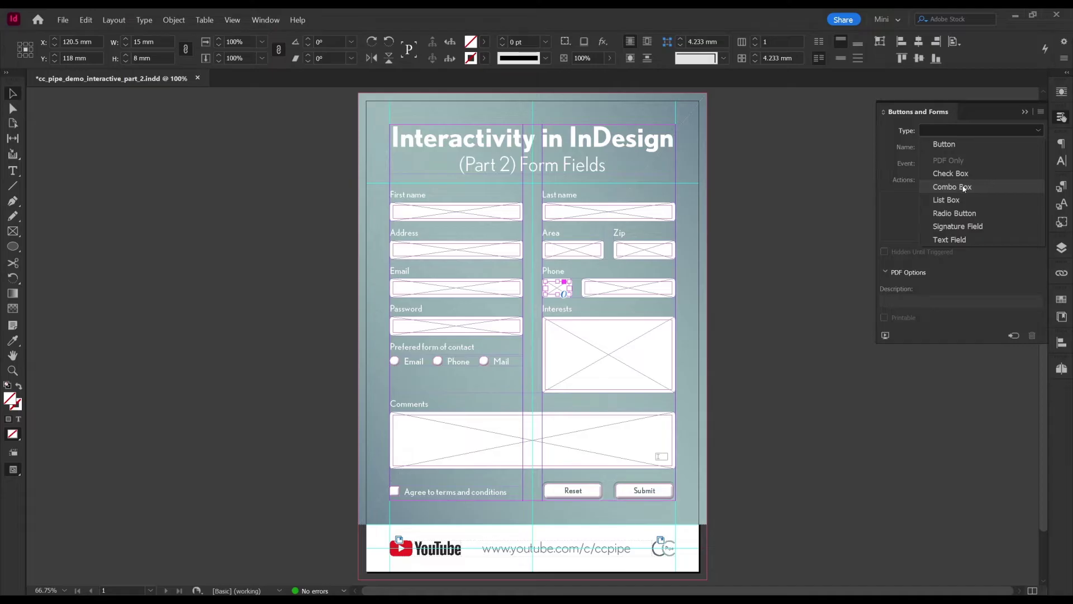
left_click(963, 189)
left_click(955, 130)
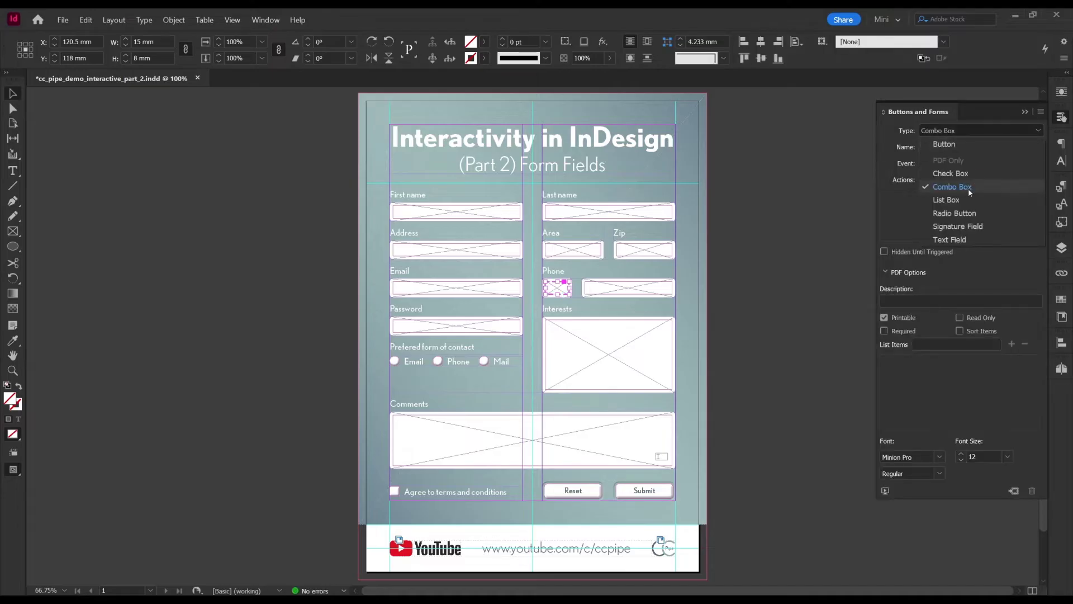
left_click(907, 148)
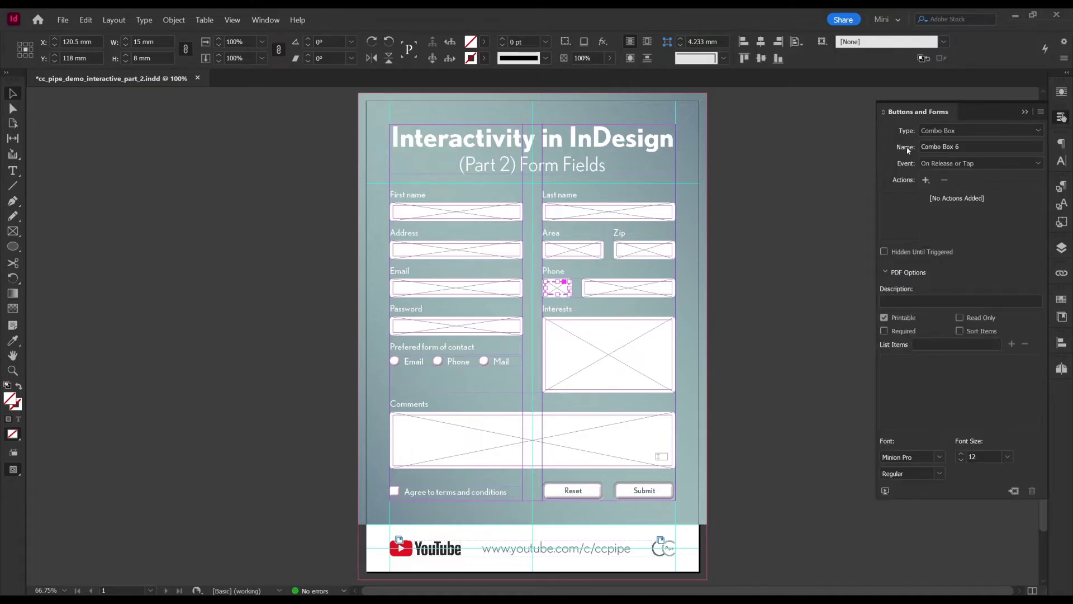
triple_click(965, 146)
type("Co")
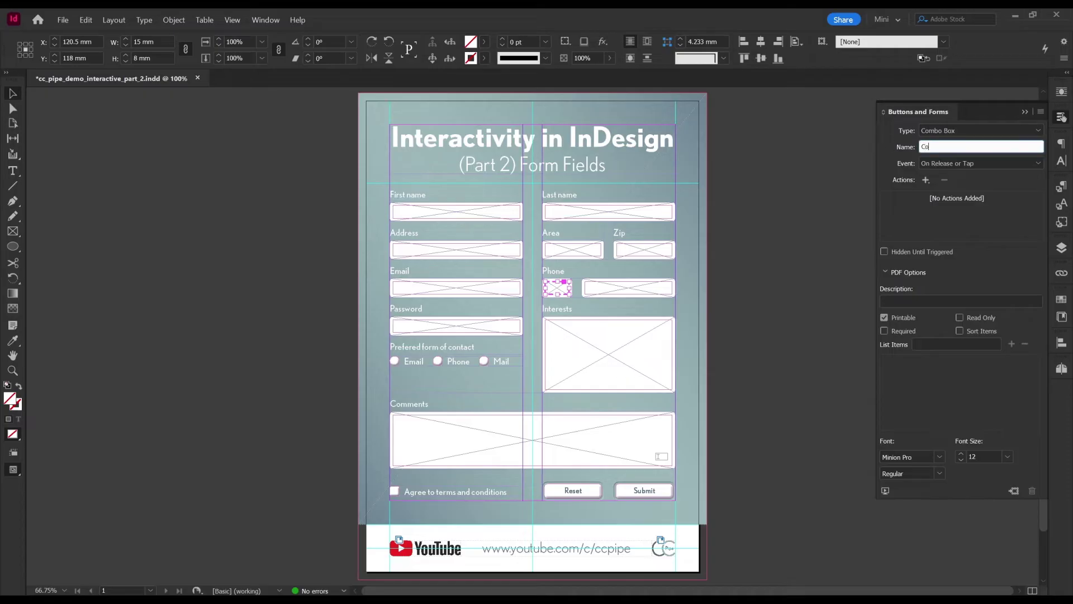
type("mboBox")
Add the '...' list item, review the dialling codes, and keep the Nobel Regular font
left_click(951, 342)
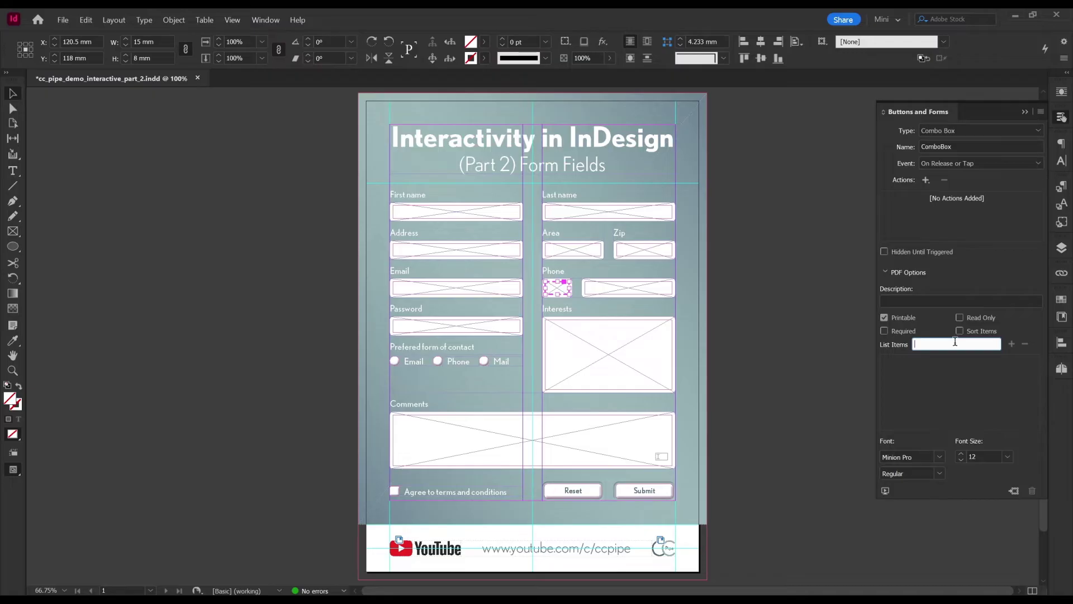
type("...")
left_click(1011, 344)
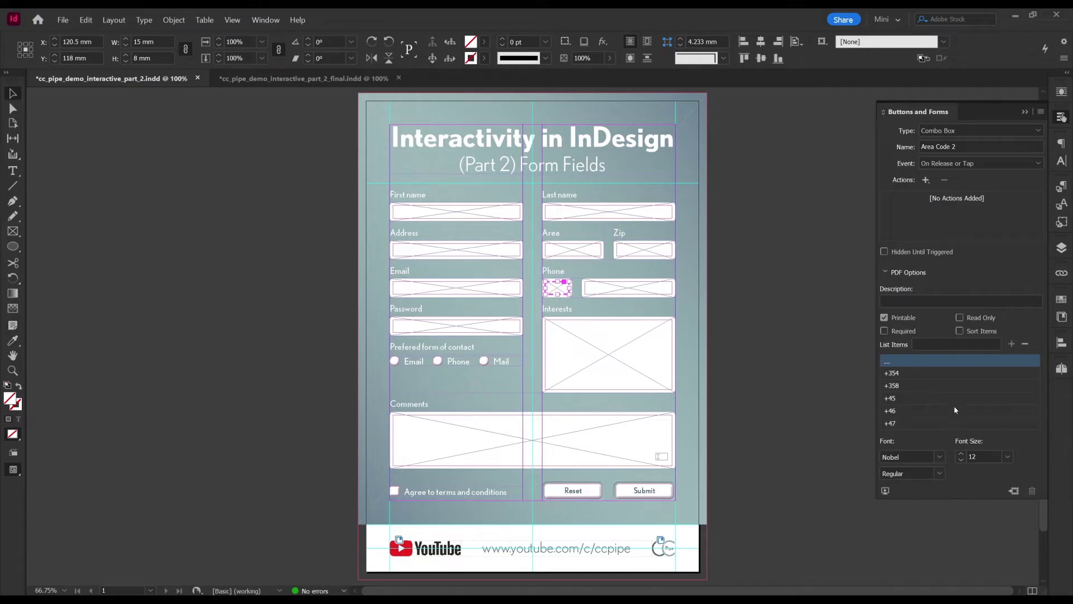
key("Down")
key("Down")
key("Down")
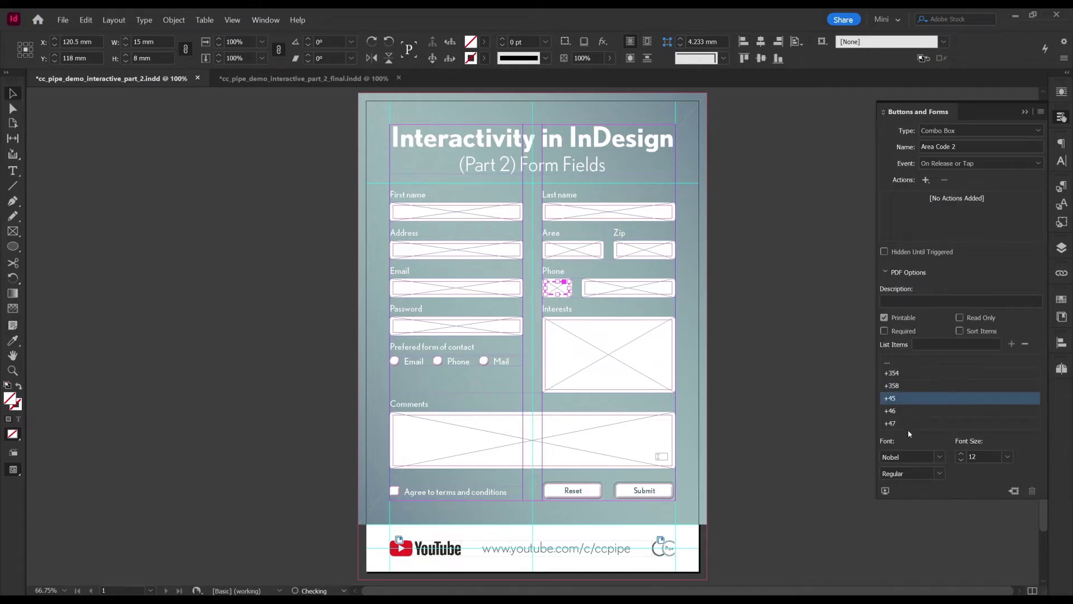
left_click(901, 456)
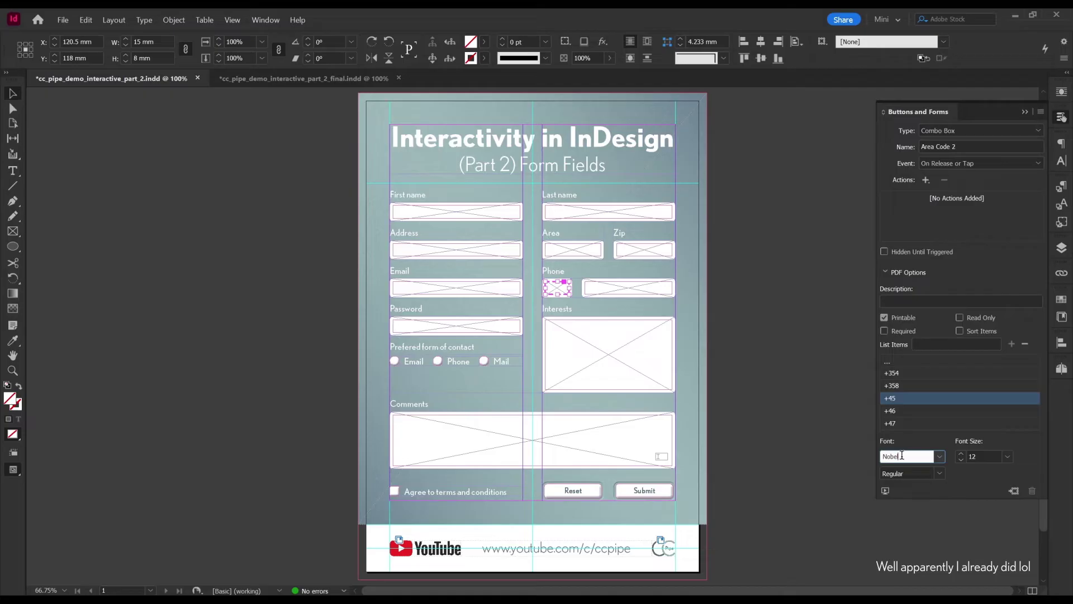
left_click(938, 473)
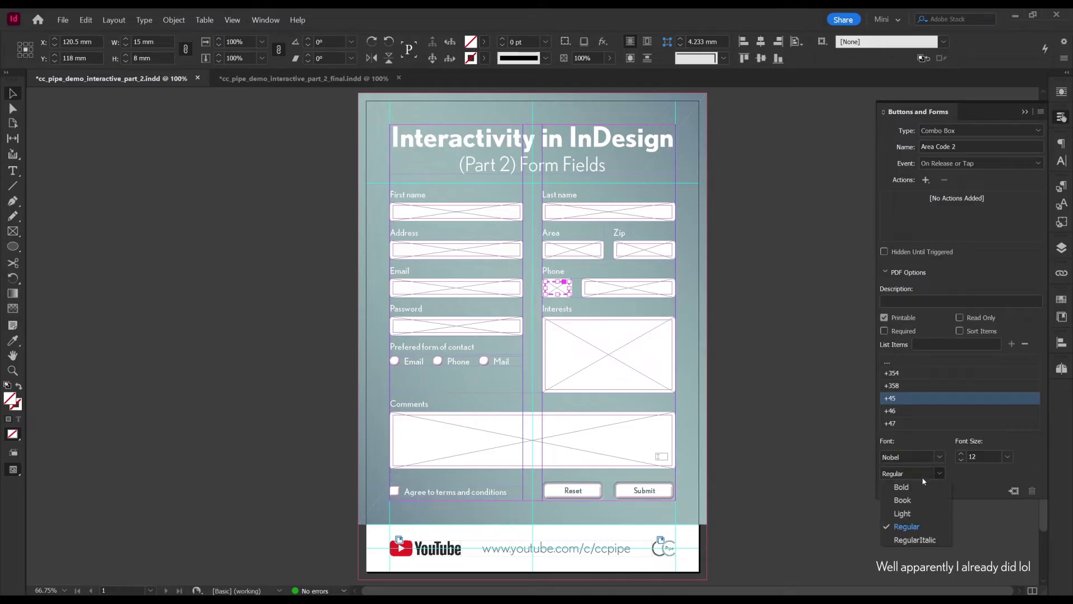
left_click(907, 521)
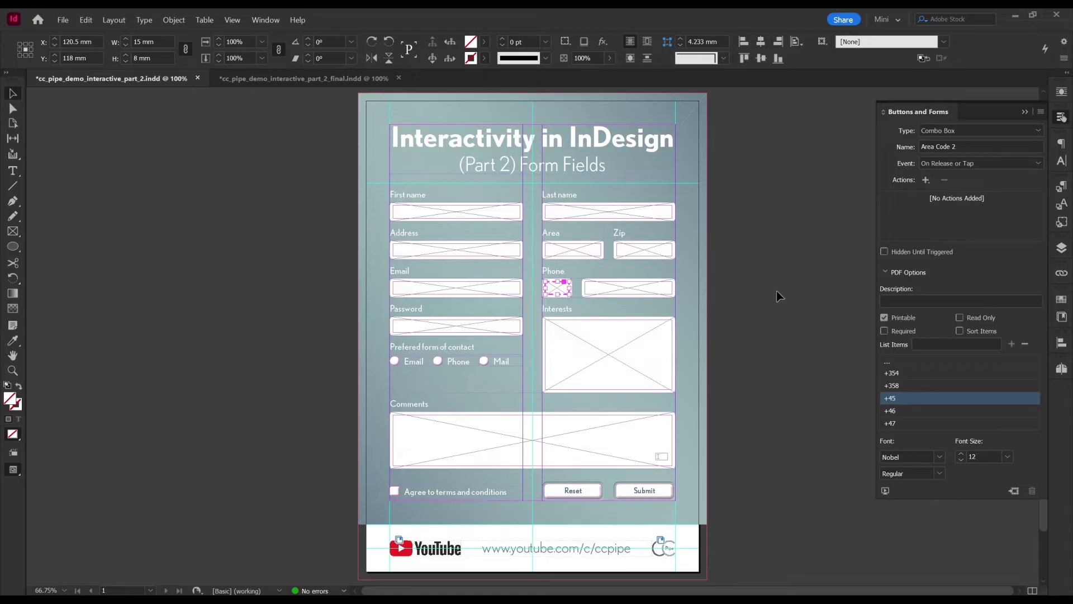
Make the Interests box a renamed List Box with Multiple Selection, listing options through Productivity & Pipeline
left_click(643, 343)
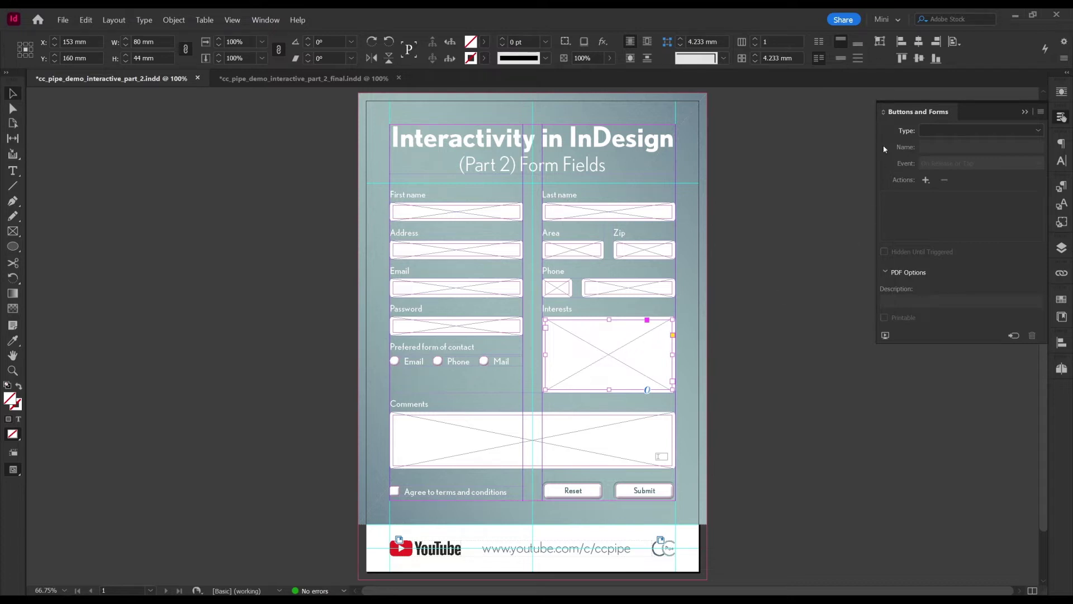
left_click(928, 133)
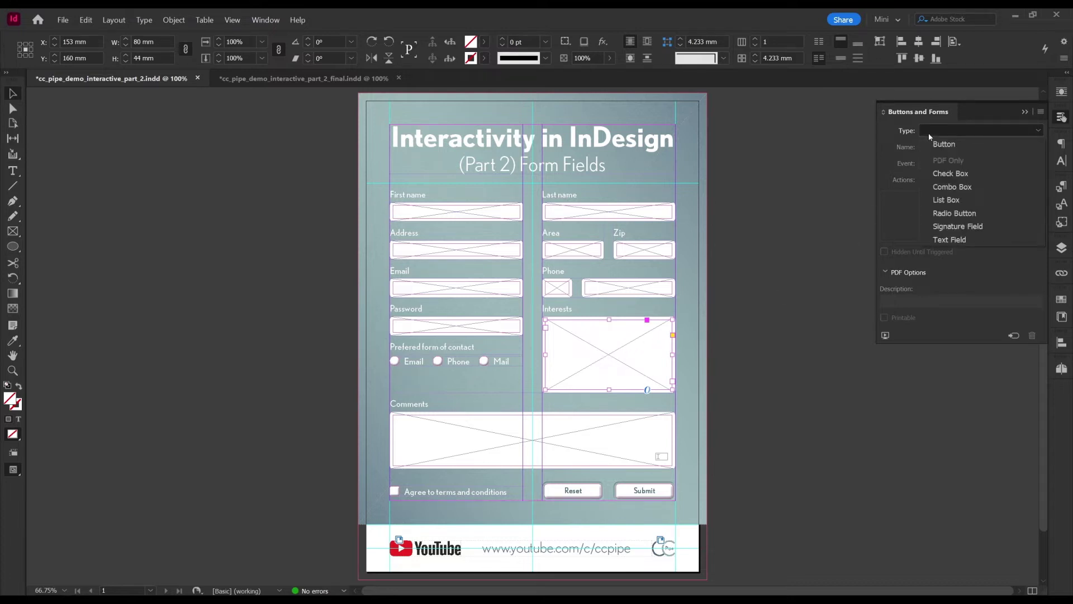
left_click(946, 199)
left_click_drag(954, 147, 886, 150)
type("Interests")
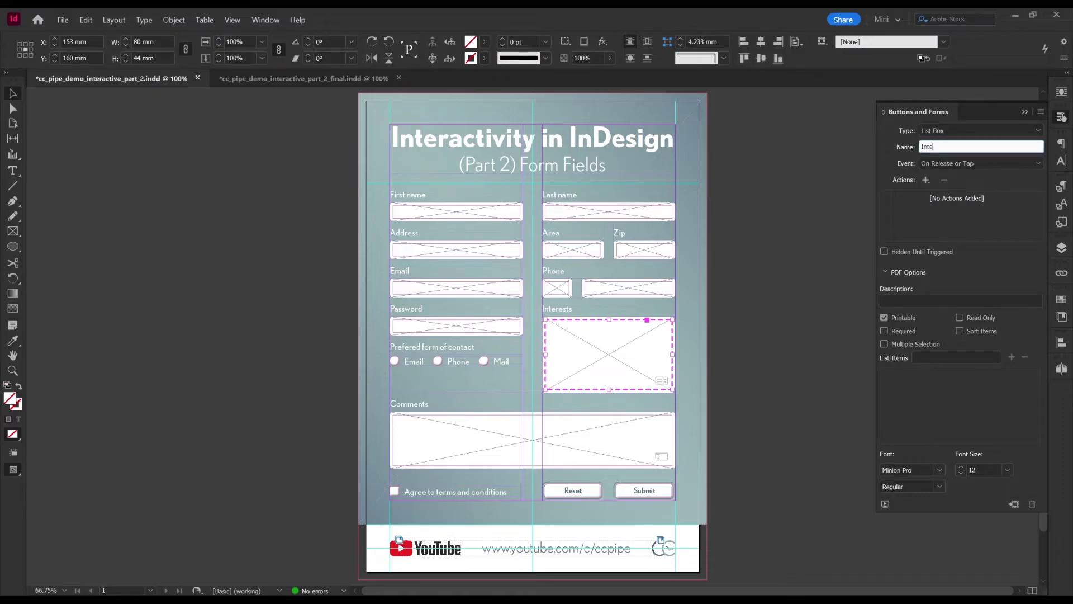
left_click(928, 358)
left_click(899, 344)
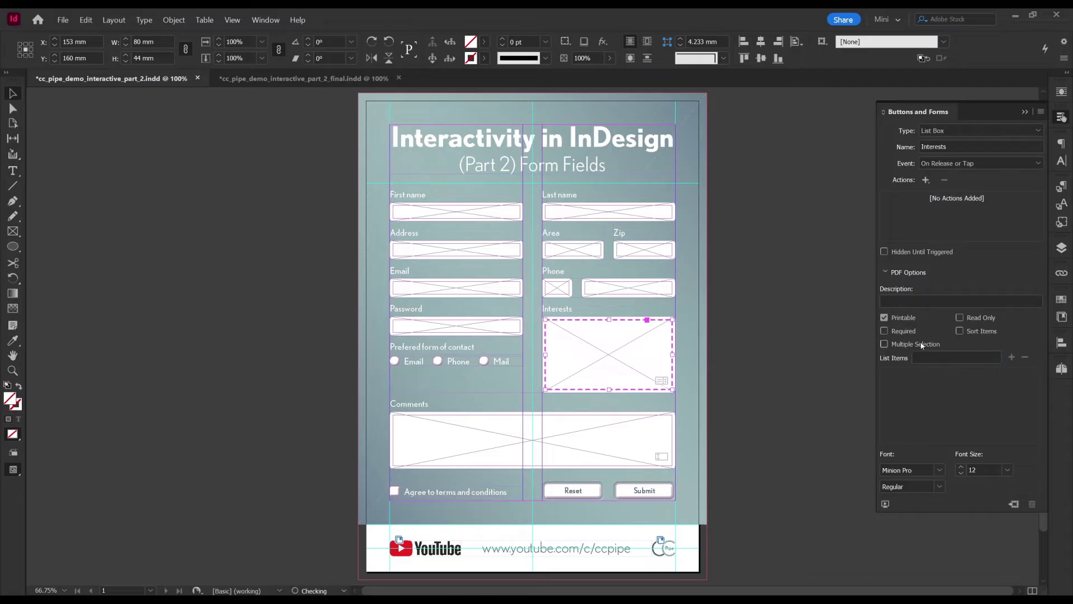
left_click(922, 345)
left_click(929, 356)
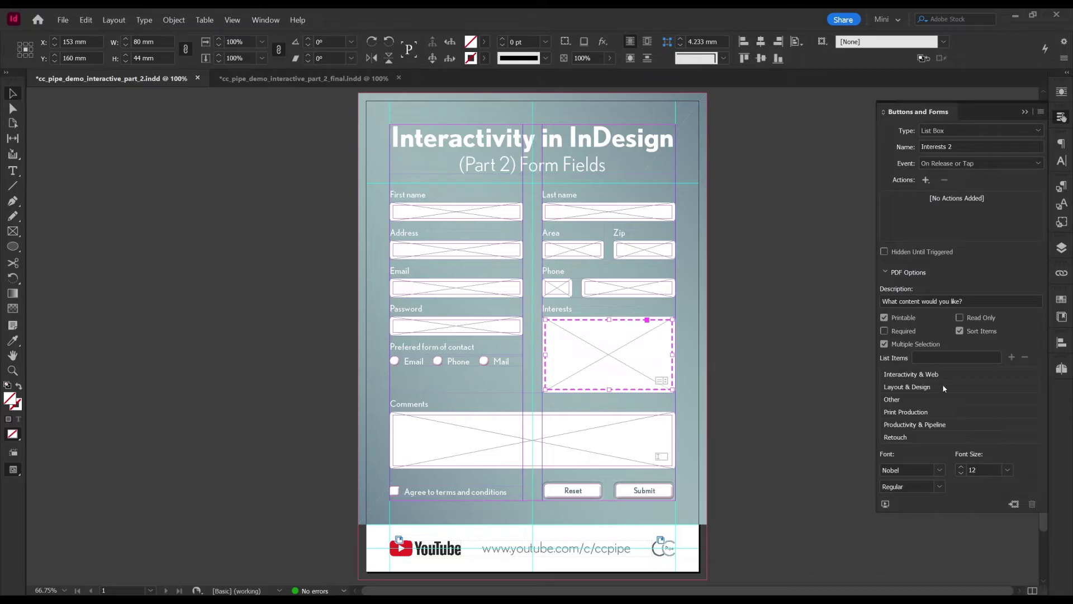
left_click_drag(942, 385, 930, 437)
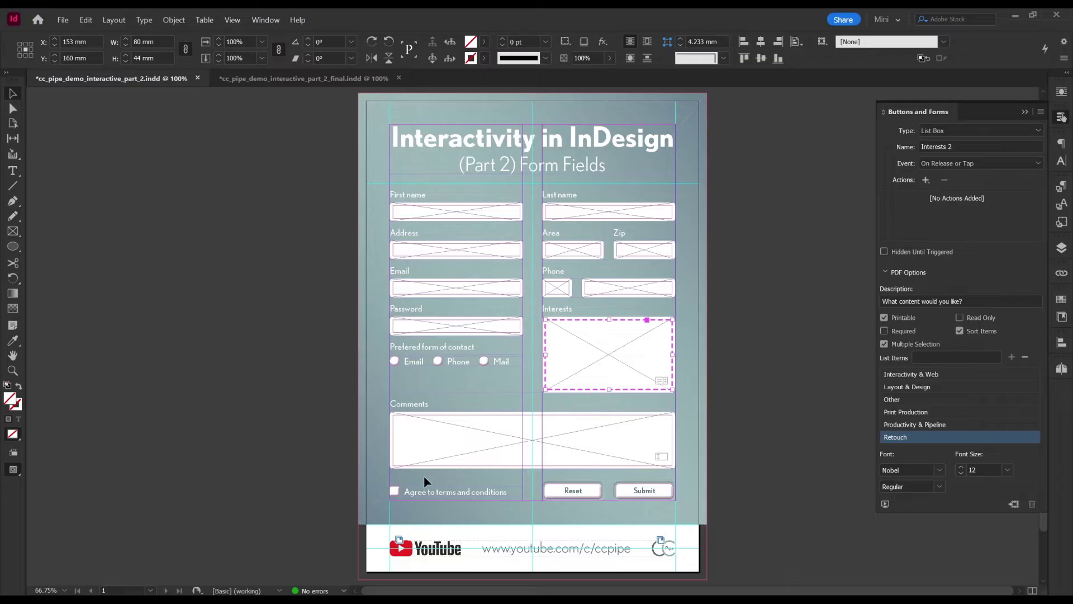
Convert the Agree to terms square to a Check Box field and rename it
left_click(393, 490)
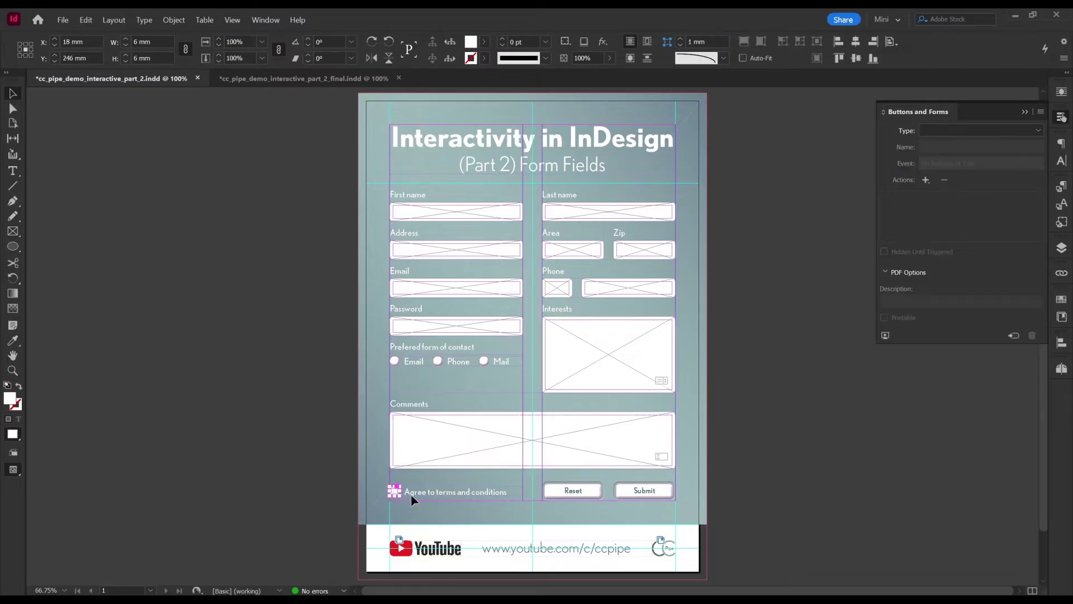
scroll(395, 497, "up", 5)
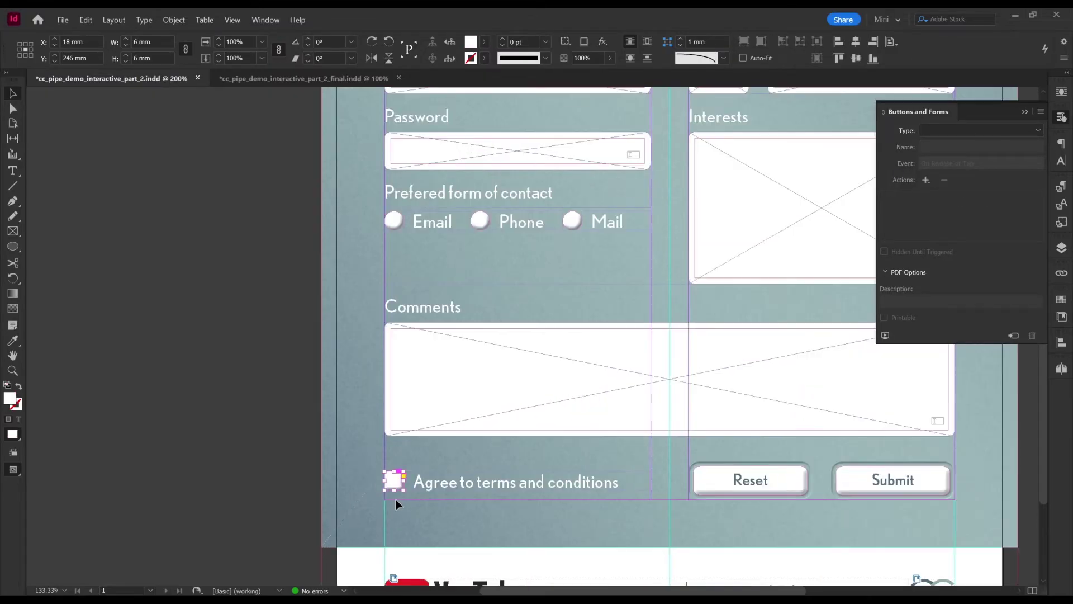
left_click(943, 132)
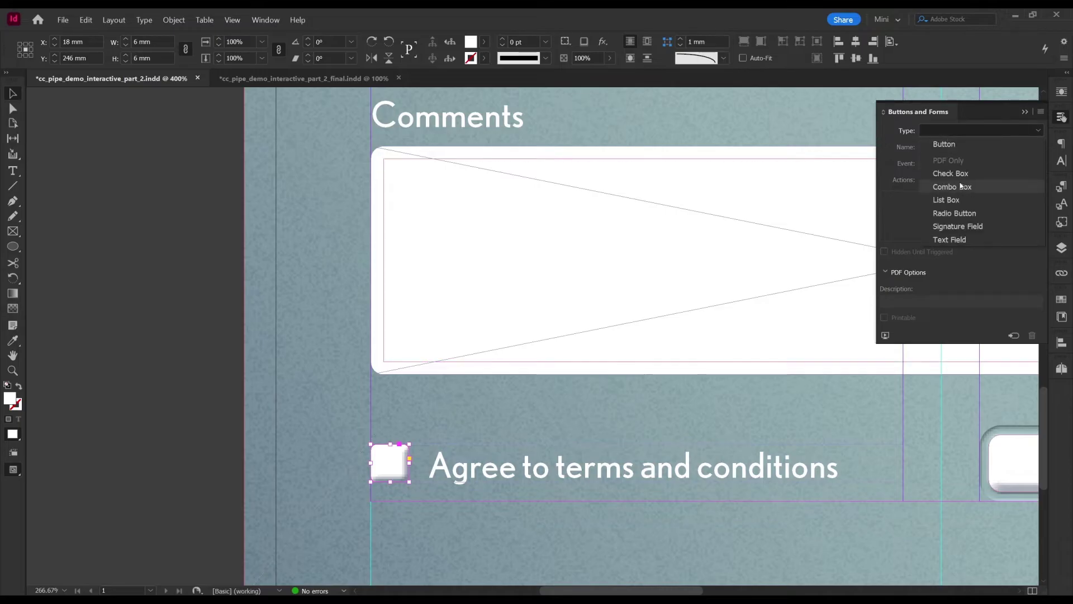
left_click(958, 174)
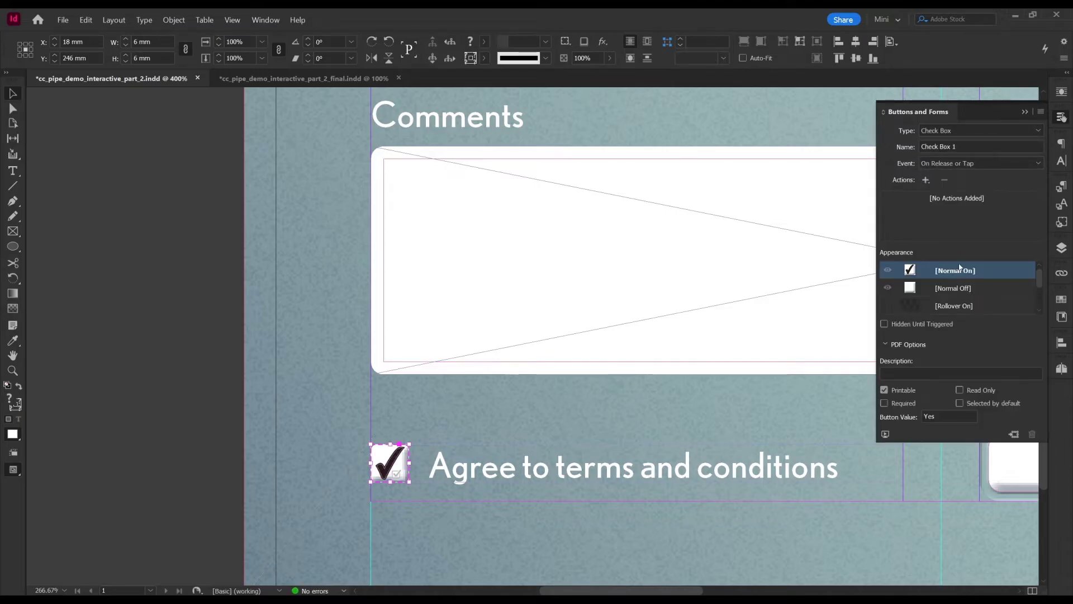
triple_click(985, 146)
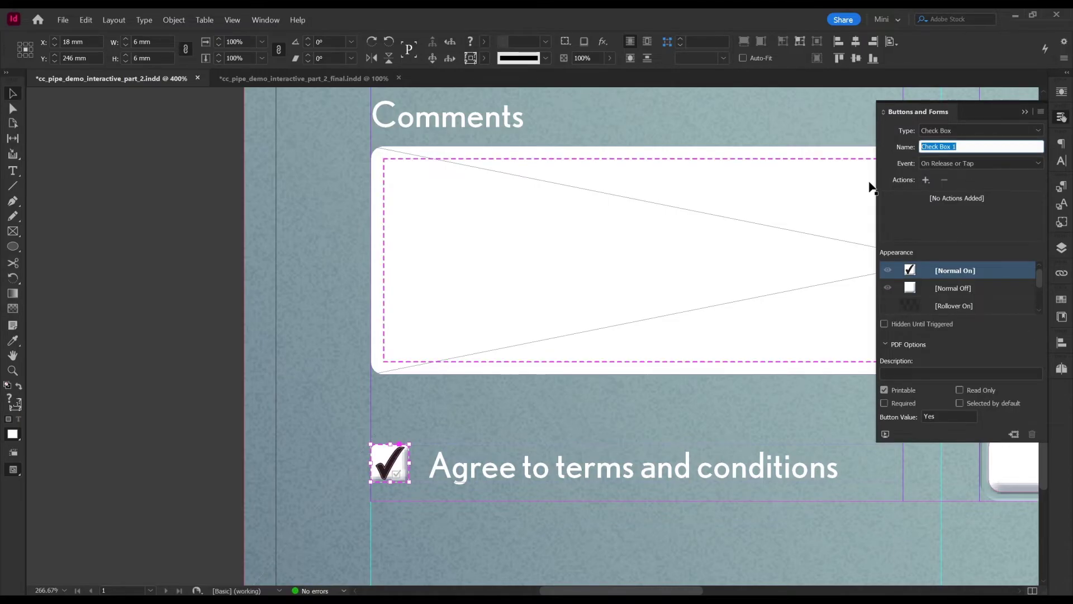
type("Agree")
key("Return")
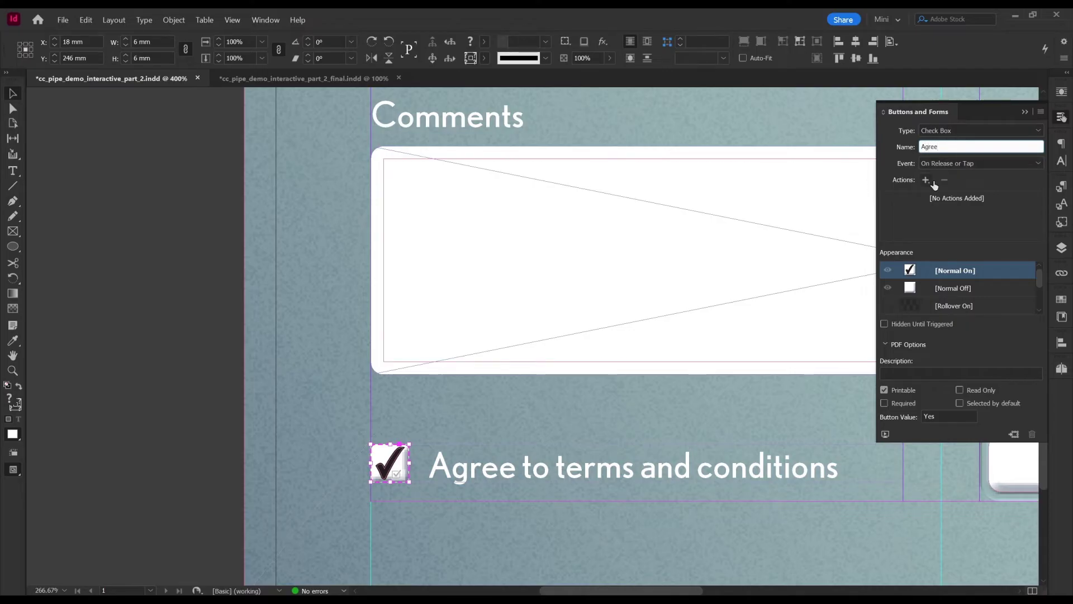
Toggle between the unchecked and checked [Normal On] appearance states to preview the check mark
left_click(952, 289)
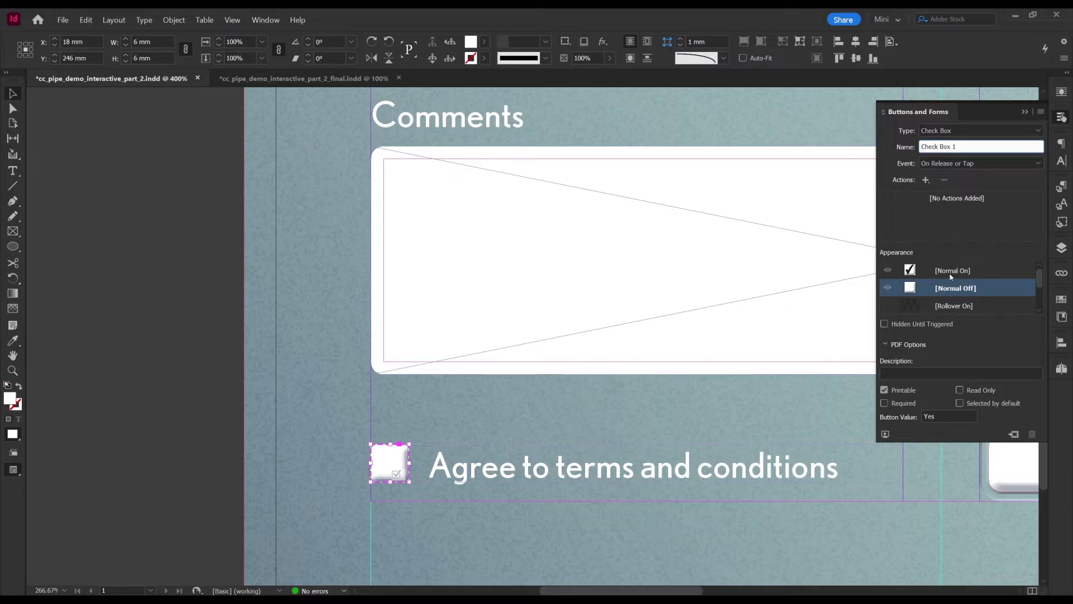
left_click(951, 272)
left_click(954, 286)
left_click(951, 274)
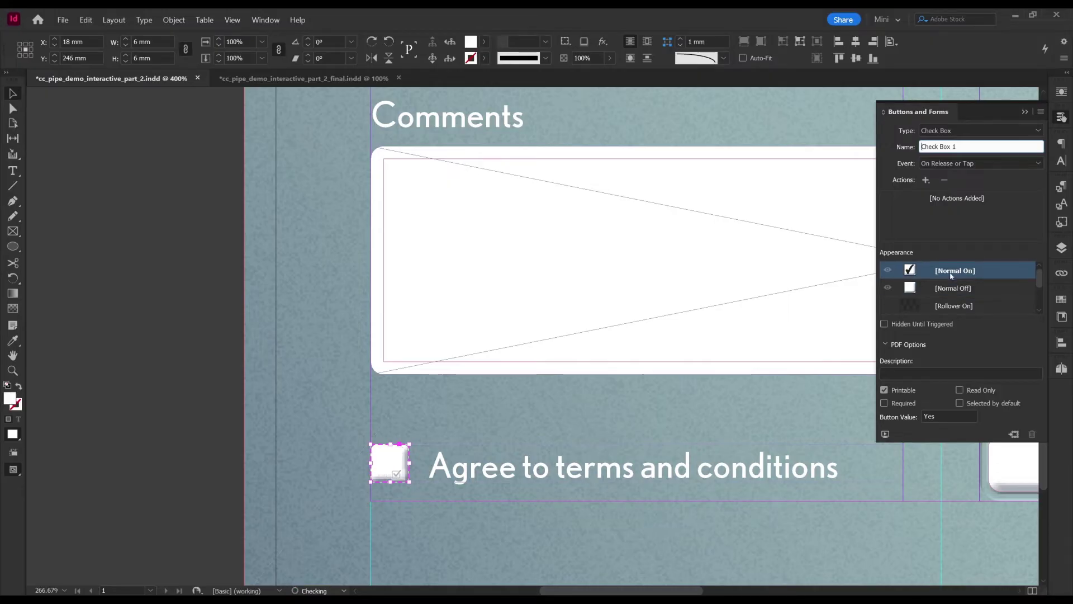
left_click(953, 285)
left_click(957, 273)
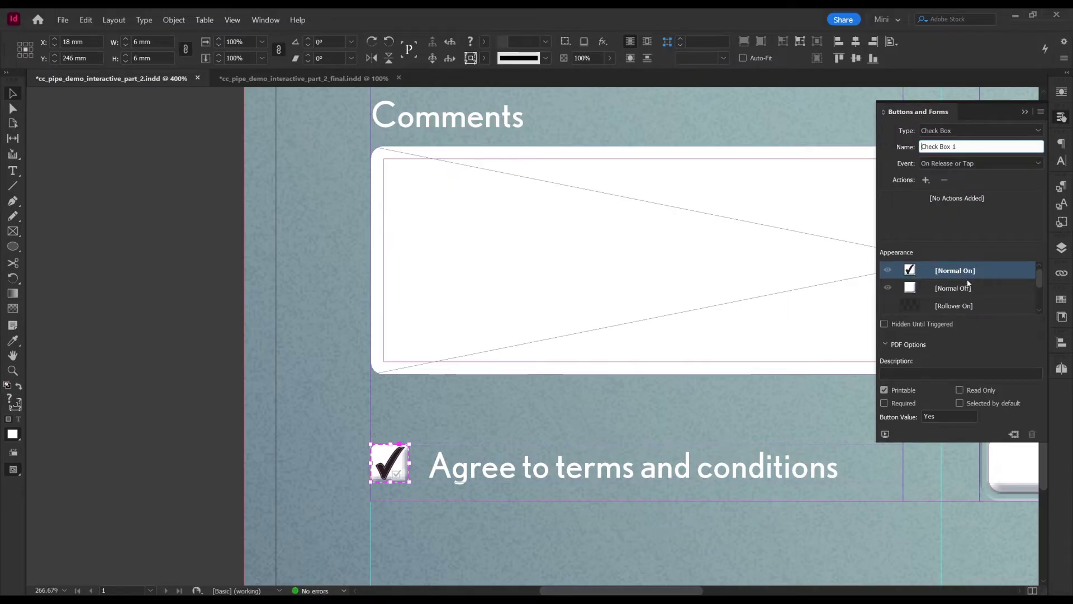
scroll(568, 335, "down", 3)
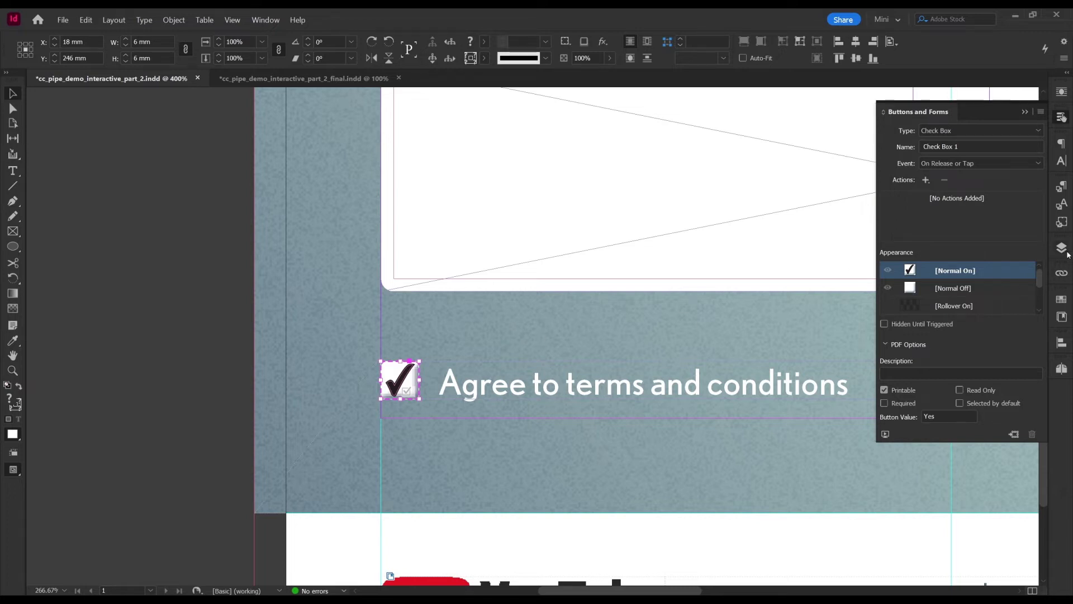
In Layers, select the check mark path under Check Box 1's [Normal On] and shrink it slightly
left_click(1061, 248)
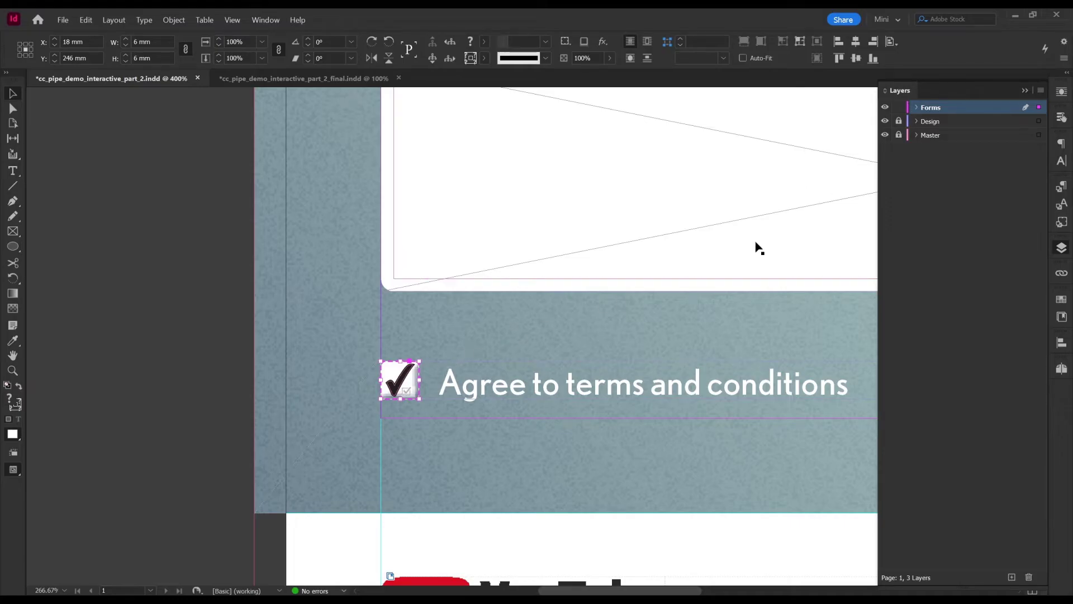
left_click(916, 109)
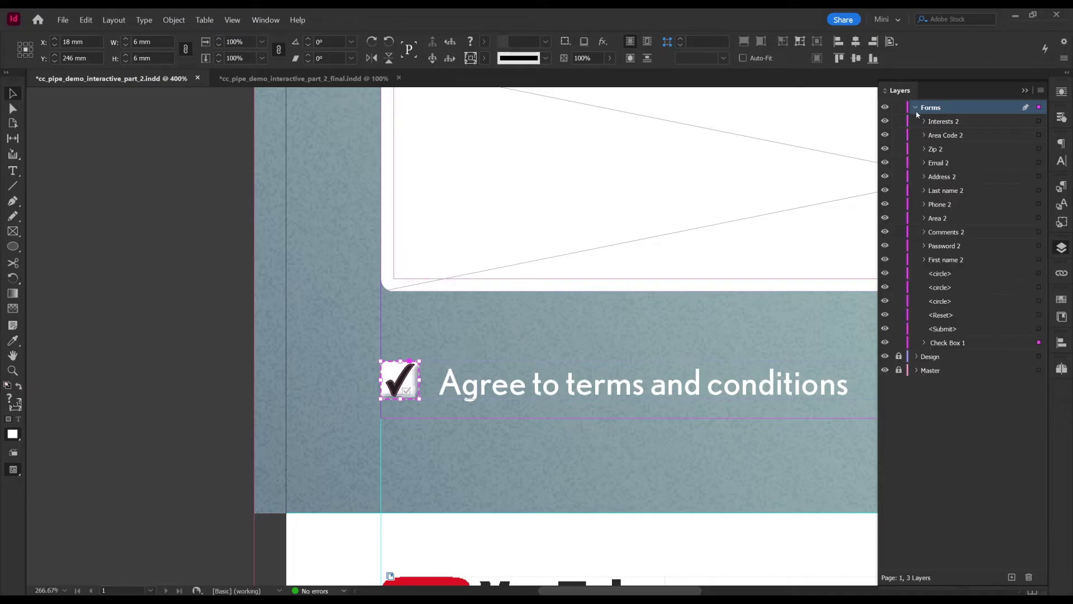
left_click(922, 342)
left_click(931, 356)
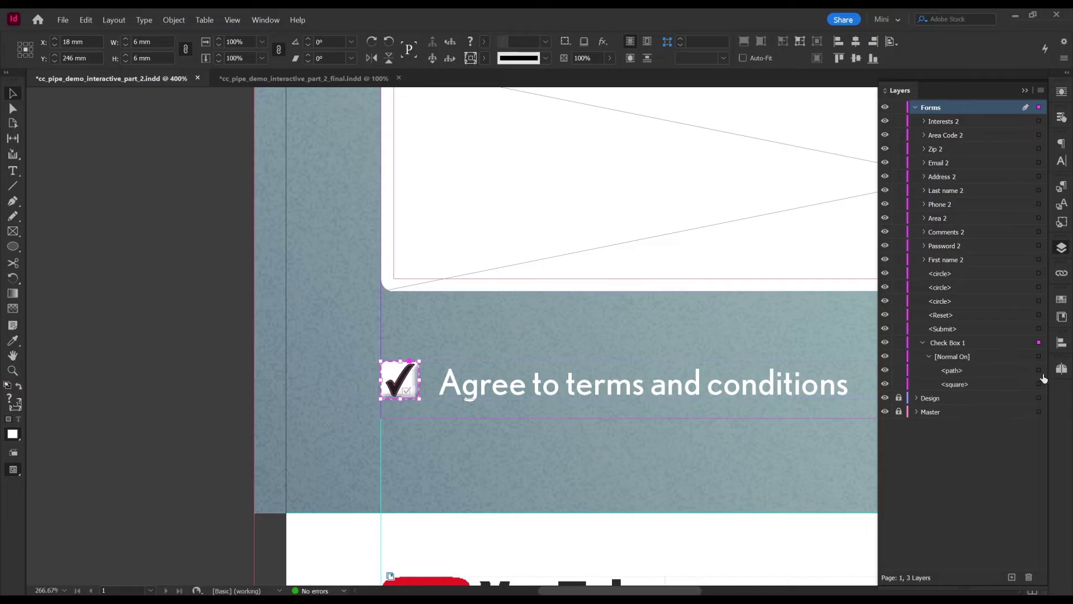
left_click(1038, 370)
left_click_drag(416, 362, 417, 371)
Apply the CC Pipe Dark swatch to the check mark's fill and stroke
key("F5")
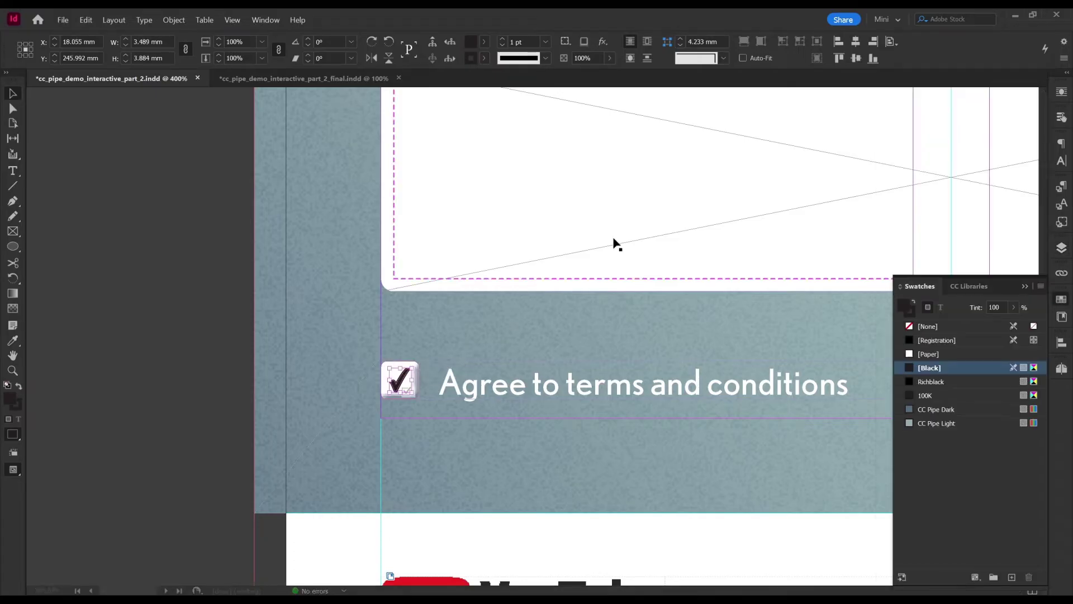
left_click(934, 409)
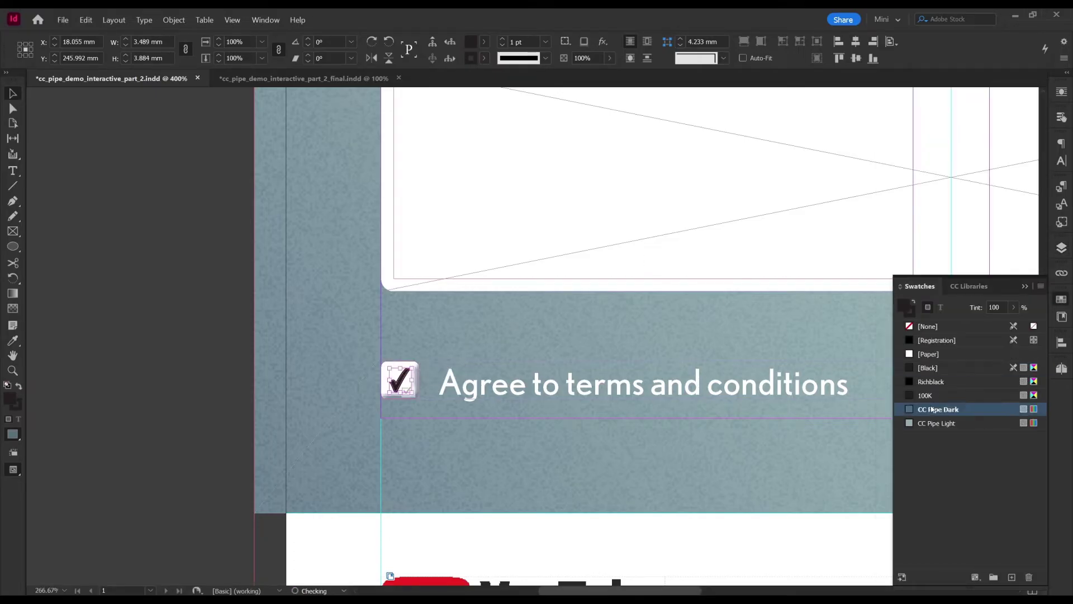
left_click(910, 312)
left_click(935, 409)
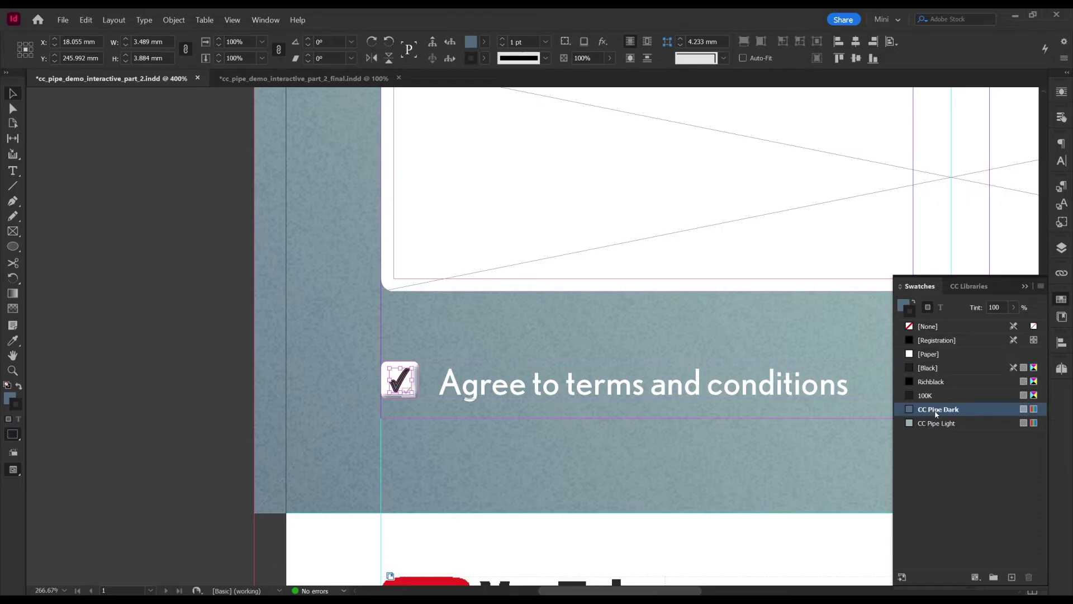
left_click(190, 304)
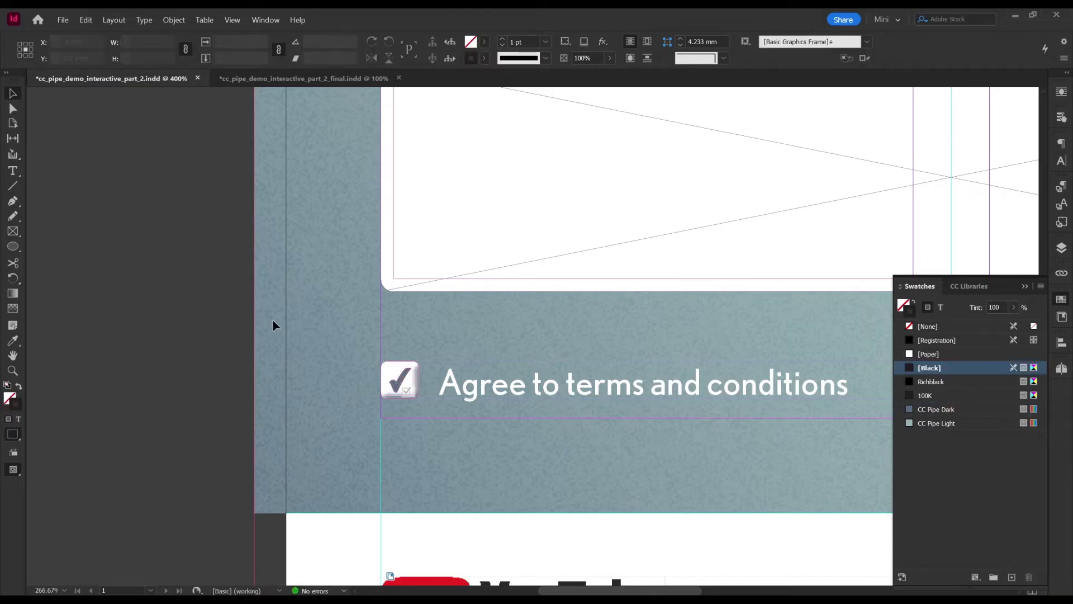
left_click(1061, 248)
Give the checkbox square a Bevel and Emboss effect with Direction set to Down
left_click(1039, 384)
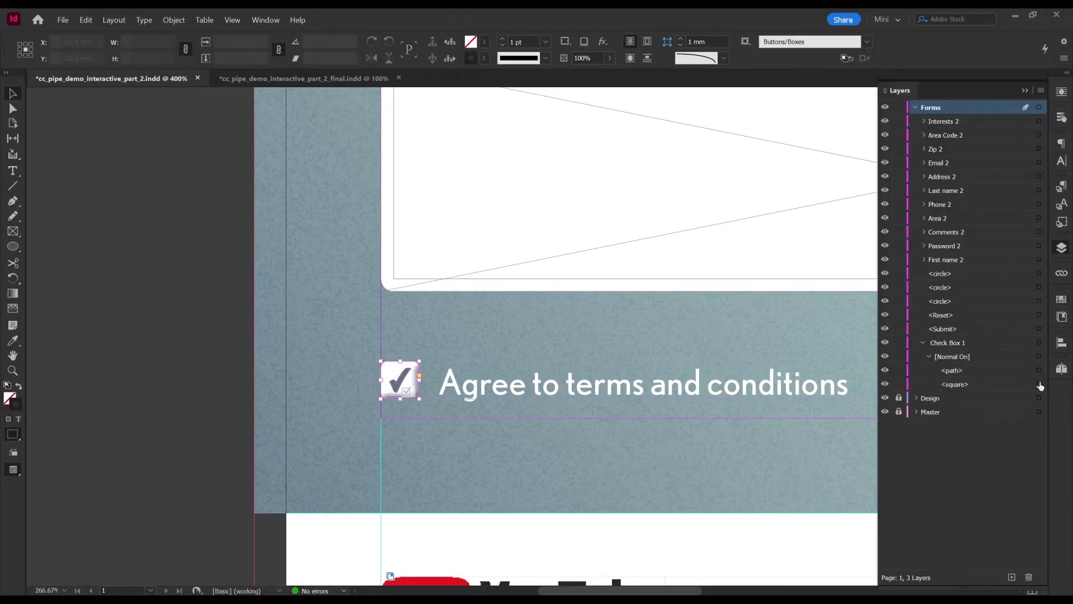
left_click(1010, 385)
left_click(602, 42)
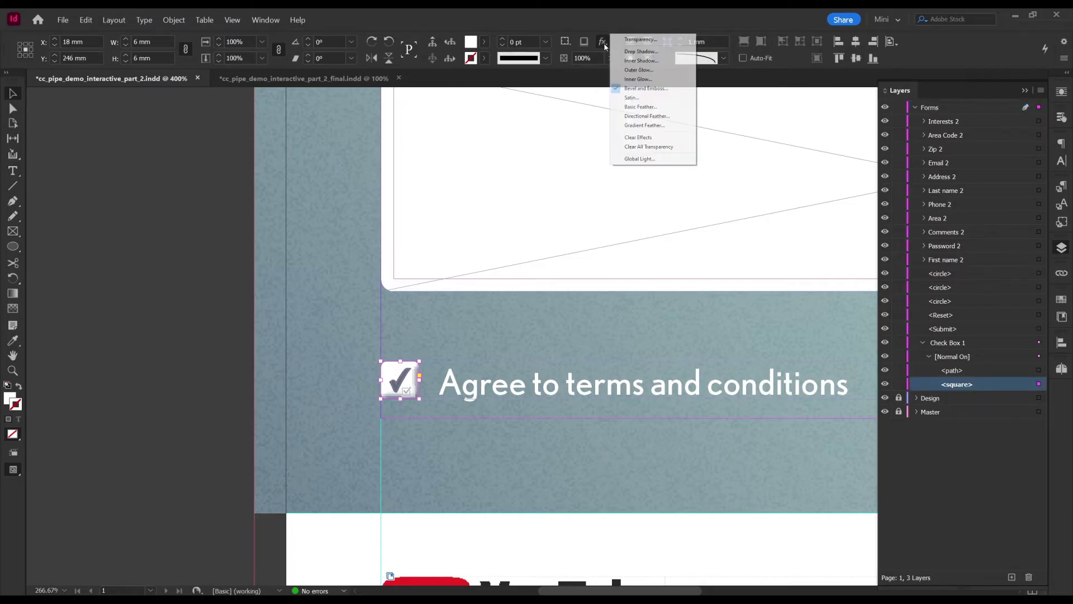
left_click(648, 89)
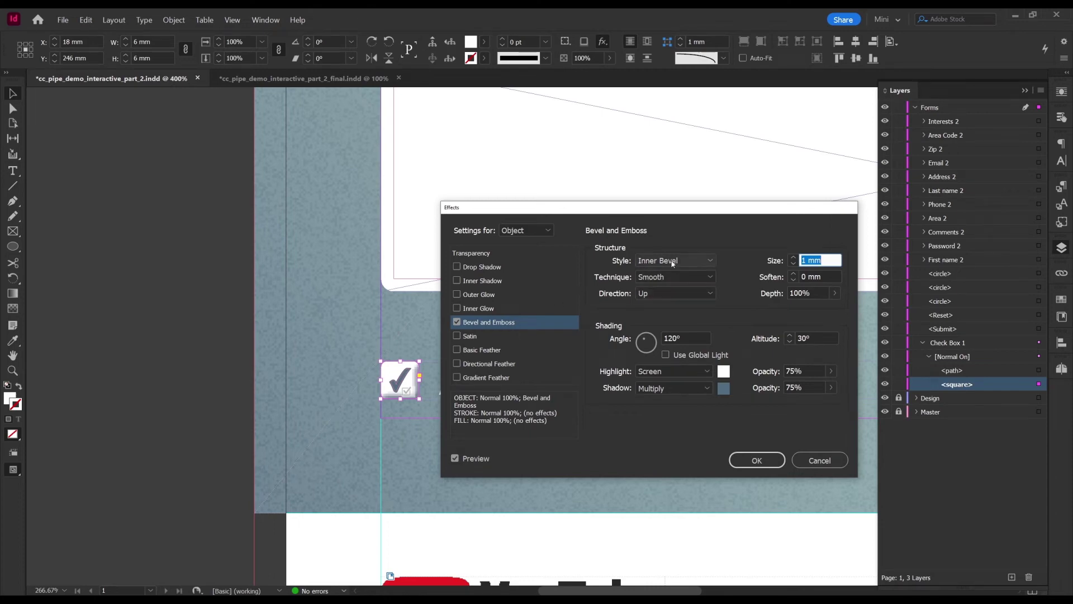
left_click(649, 296)
left_click(655, 322)
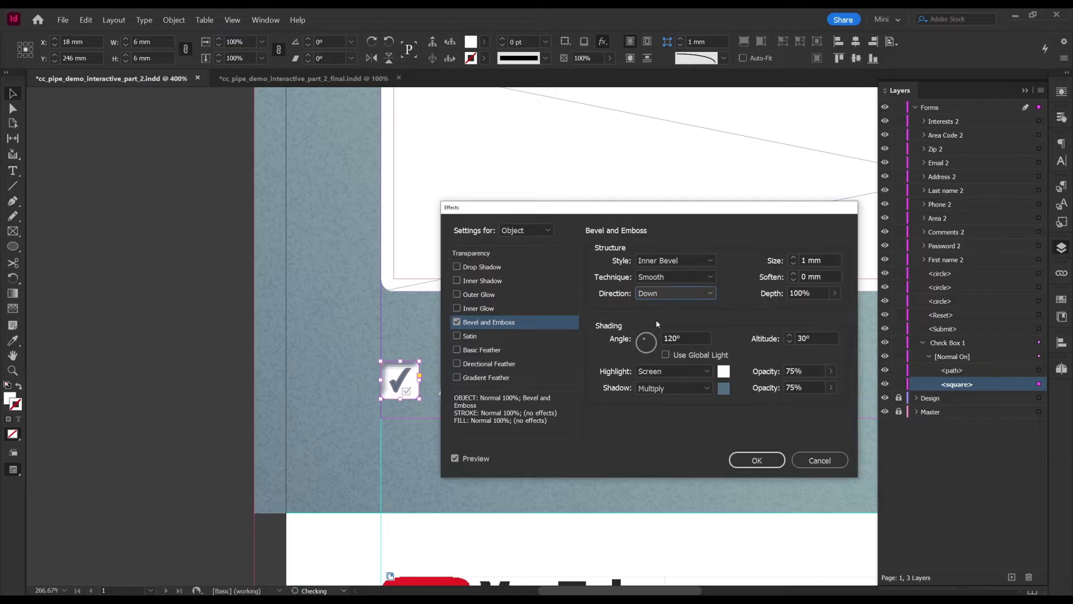
left_click(757, 459)
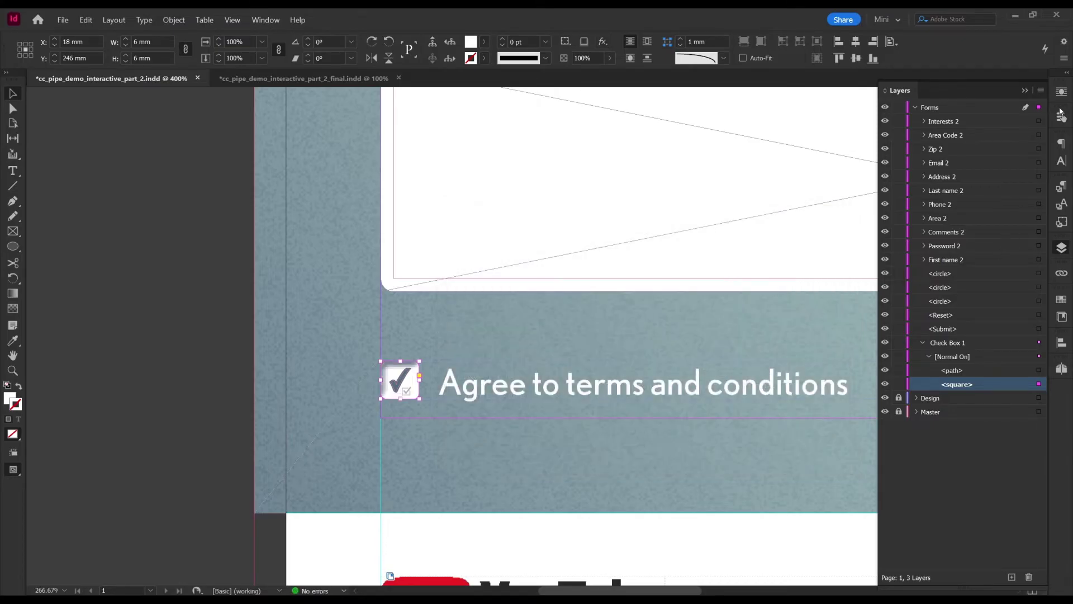
Preview the check box's unchecked and checked states in Buttons and Forms
left_click(1060, 115)
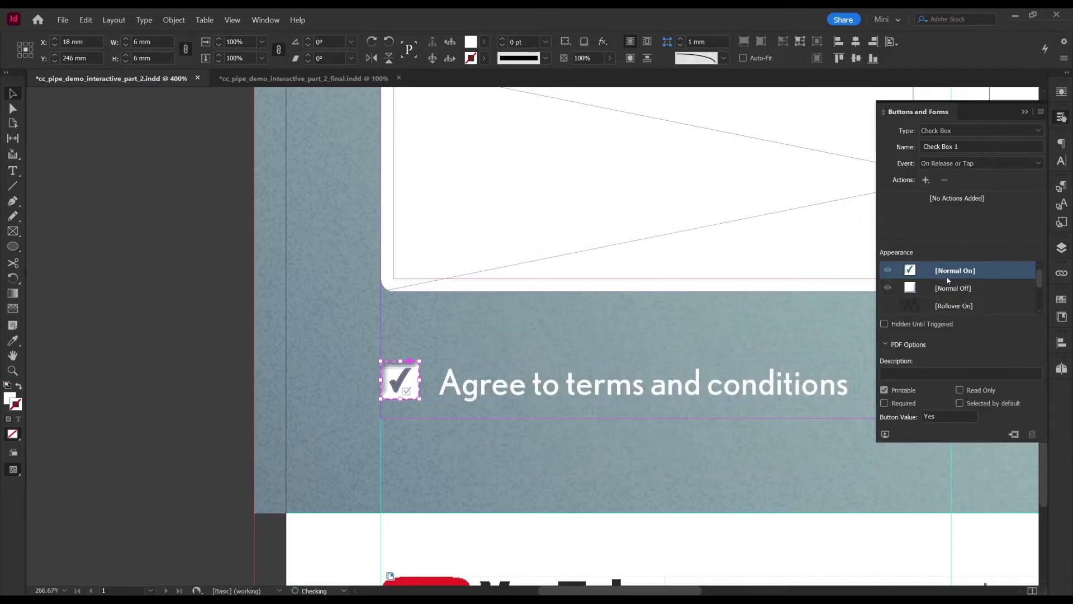
left_click(951, 288)
left_click(945, 276)
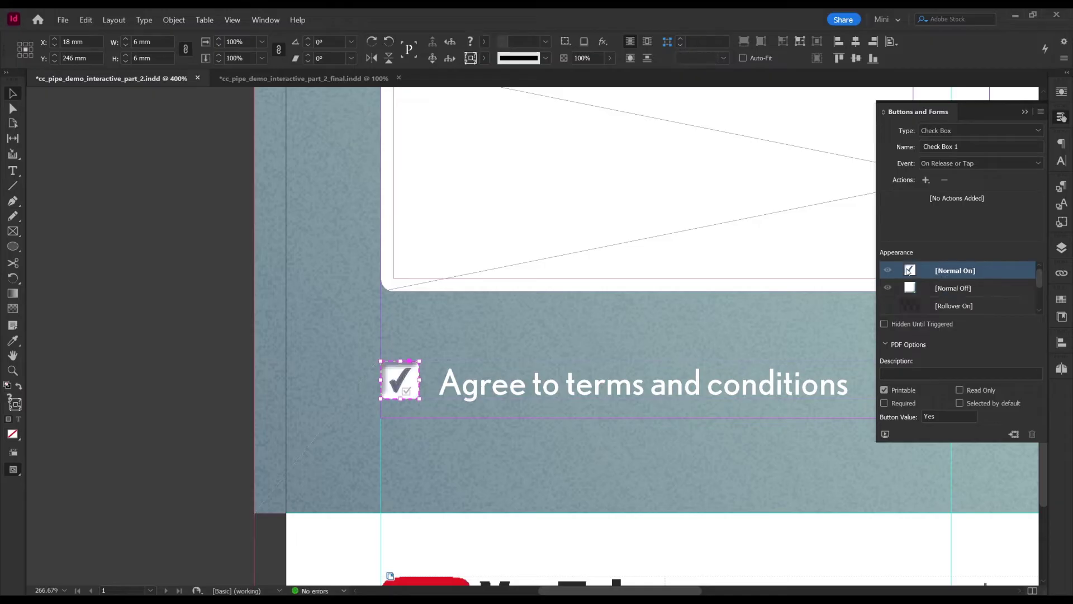
Turn the Email, Phone and Mail options into radio buttons
left_click(162, 237)
key("ctrl+0")
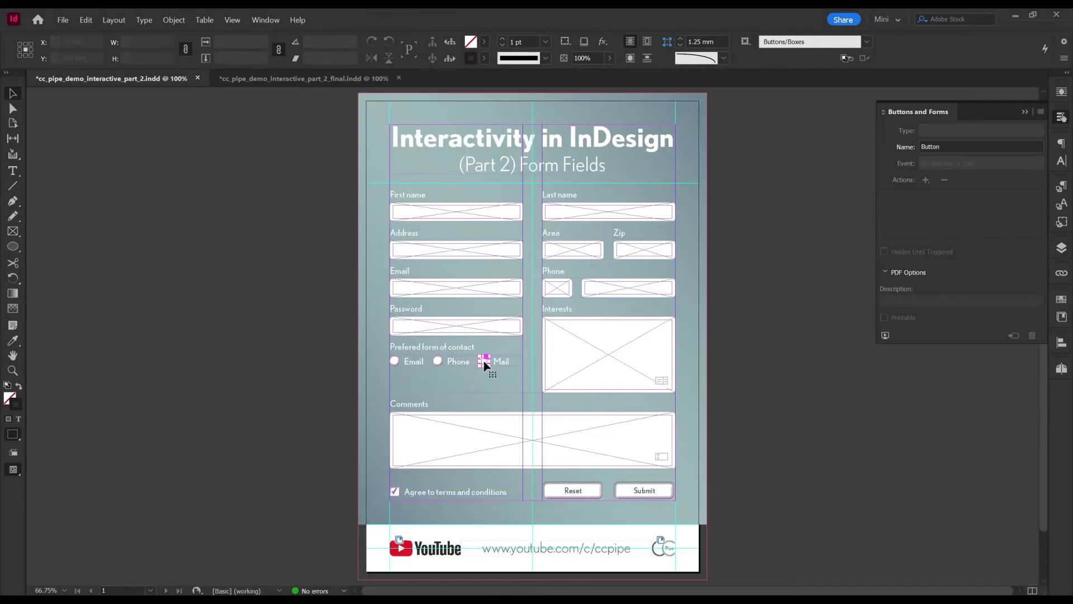
left_click(484, 361)
left_click(438, 361, "shift")
left_click(394, 361, "shift")
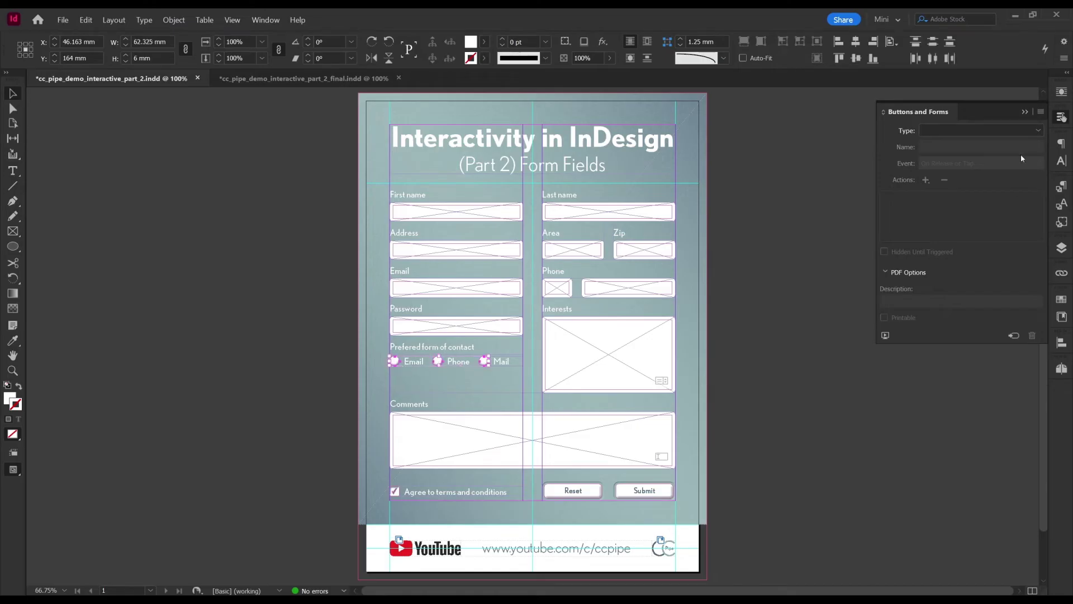
left_click(953, 131)
left_click(956, 214)
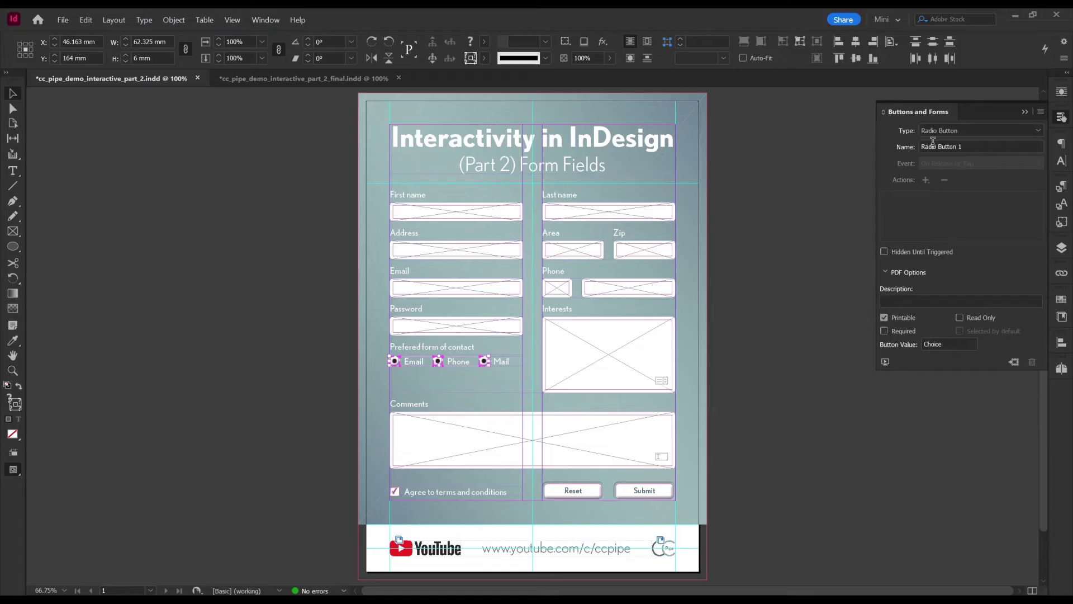
Name the three radio buttons' group Contact
left_click(961, 146)
left_click_drag(961, 146, 922, 147)
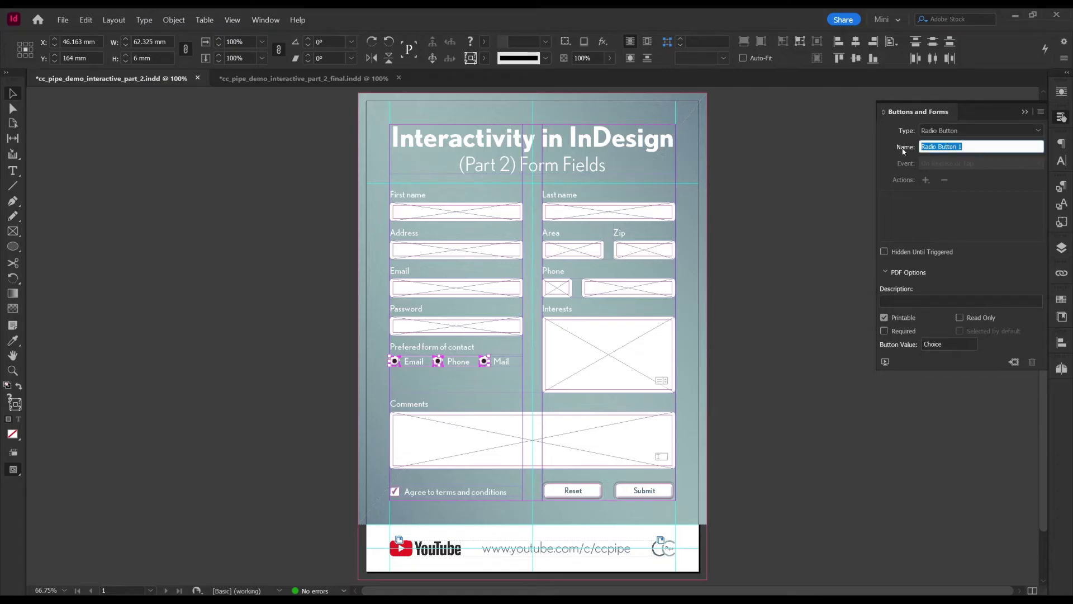
left_click(396, 362)
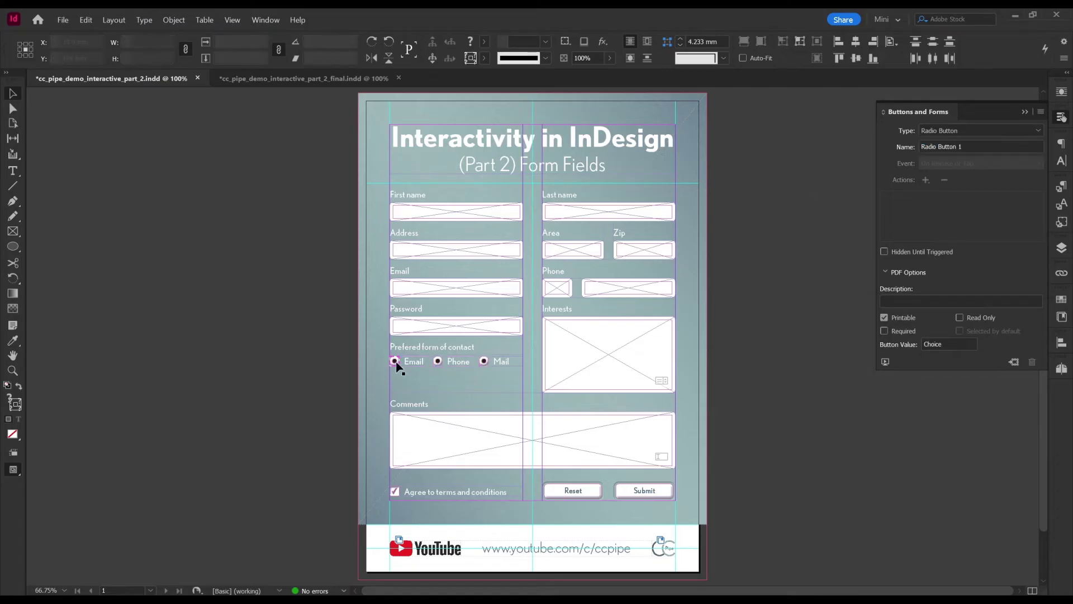
left_click(437, 363)
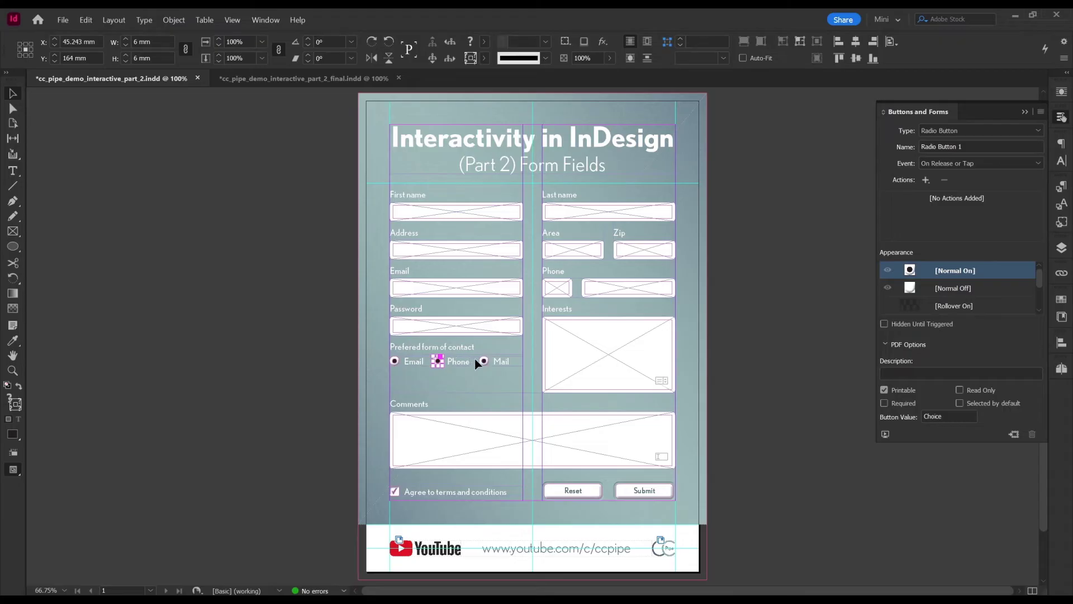
left_click_drag(477, 363, 395, 364)
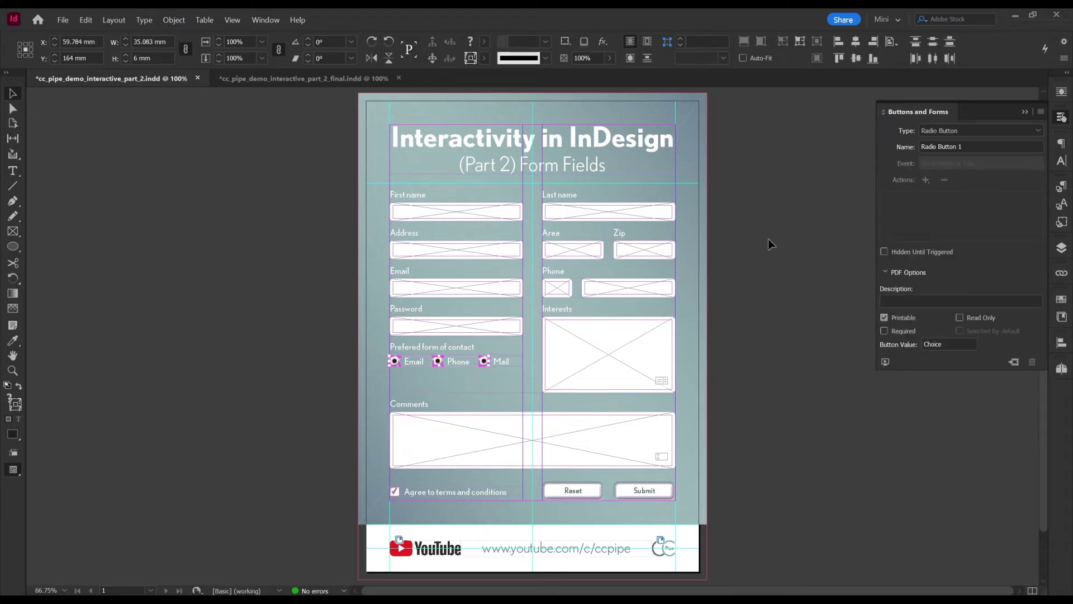
left_click(972, 146)
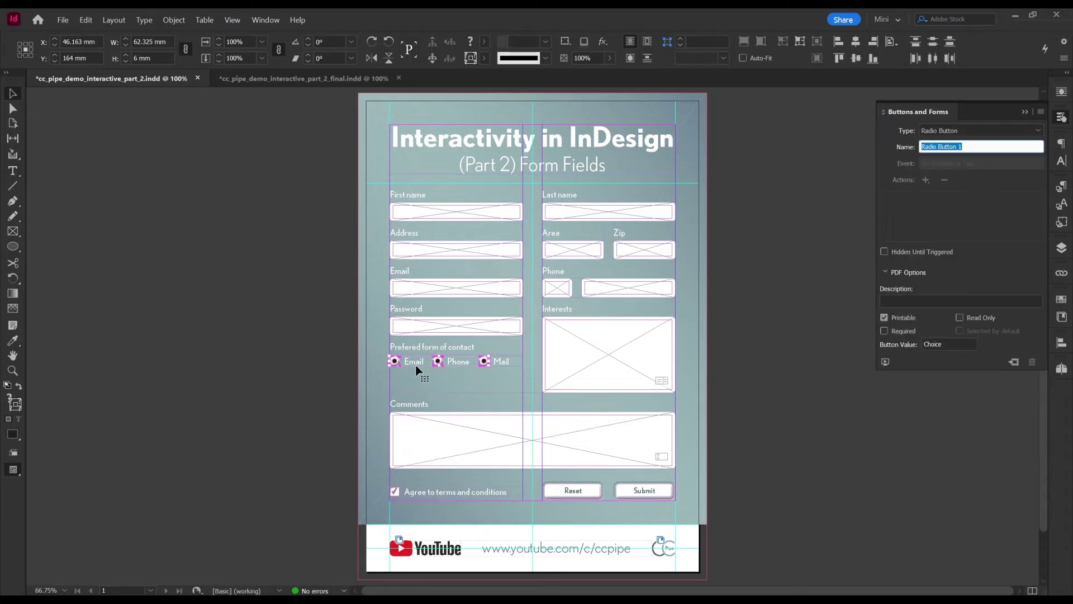
type("Contact")
key("Return")
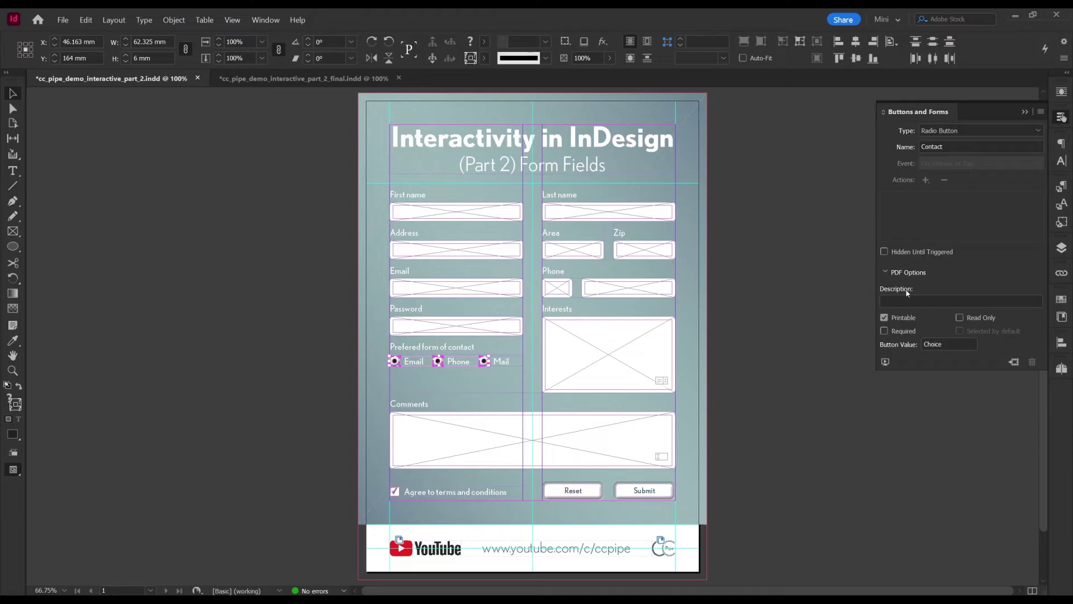
Give the Email, Phone and Mail radio buttons values 1, 2 and 3
left_click_drag(946, 342, 878, 342)
left_click(394, 361)
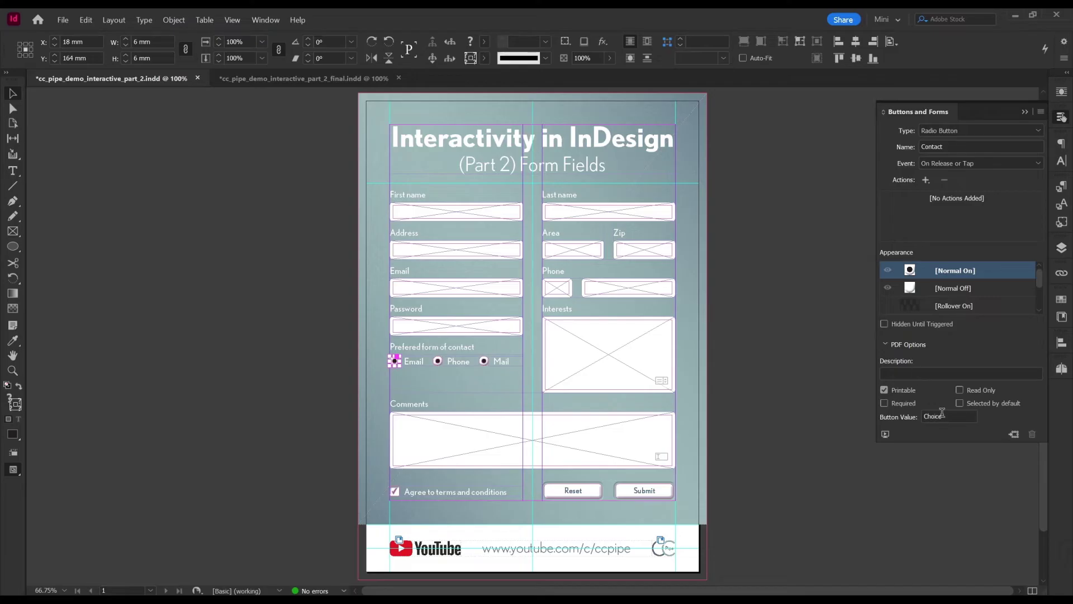
double_click(939, 416)
type("11")
key("BackSpace")
left_click(437, 361)
double_click(952, 413)
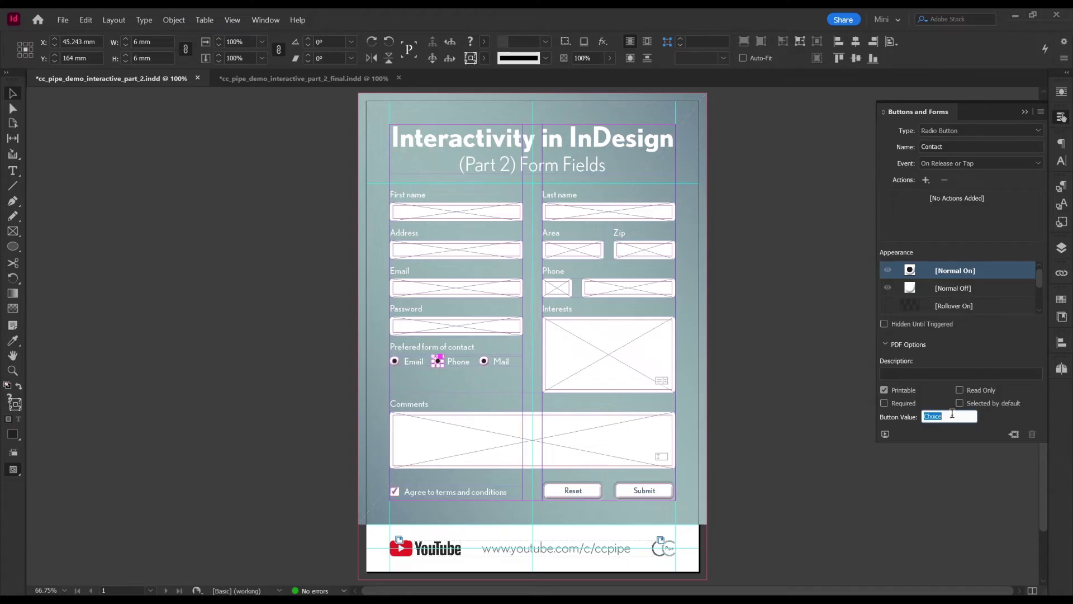
type("2")
key("Return")
left_click(483, 361)
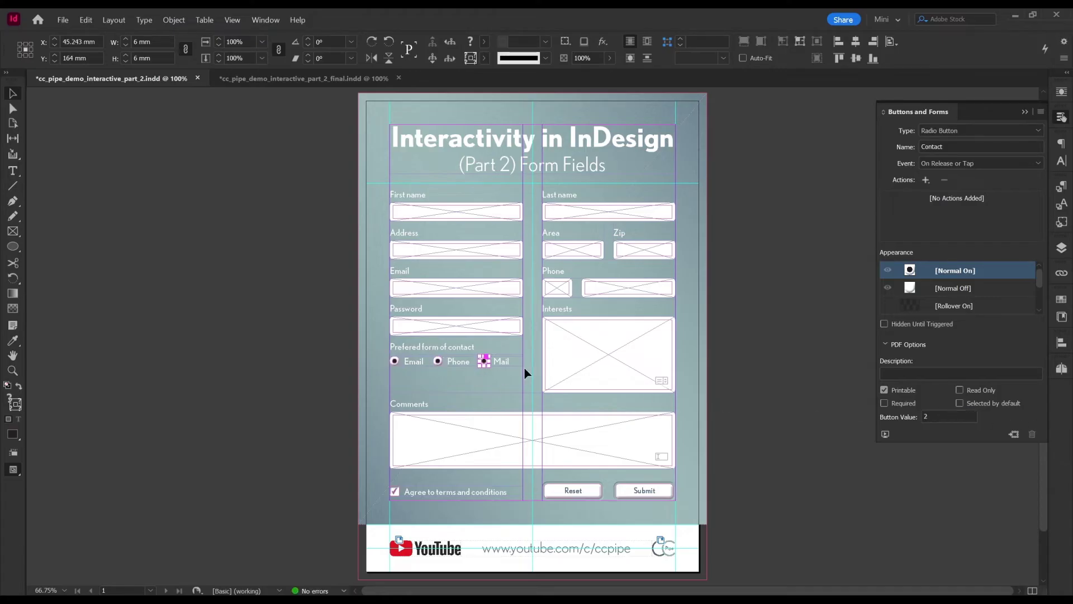
double_click(954, 414)
type("3")
key("Return")
left_click(767, 241)
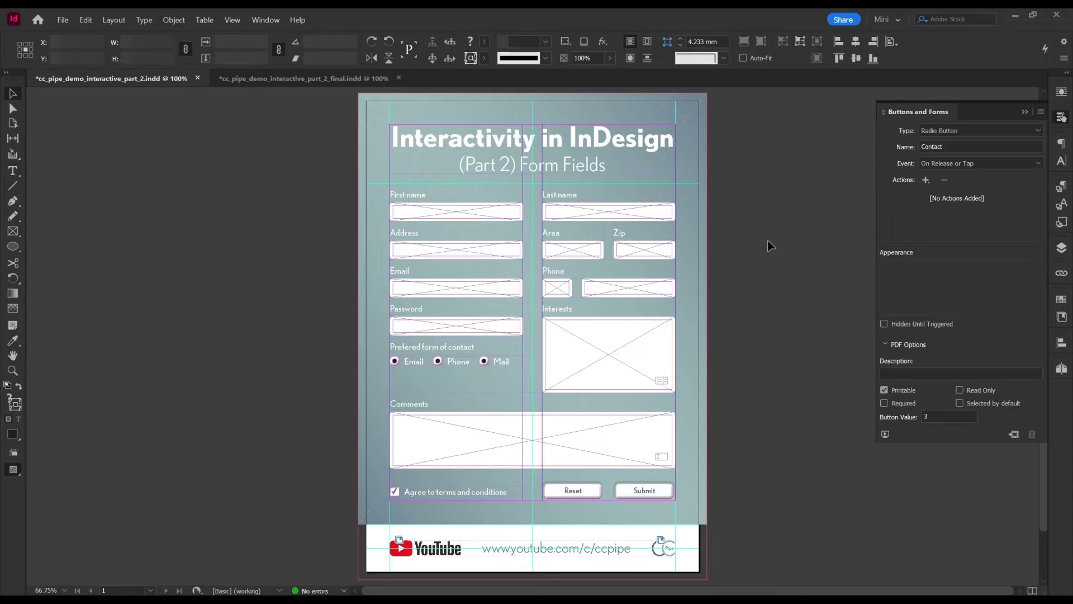
Colour the Email radio's inner dot CC Pipe Dark in both stroke and fill
scroll(441, 363, "up", 4)
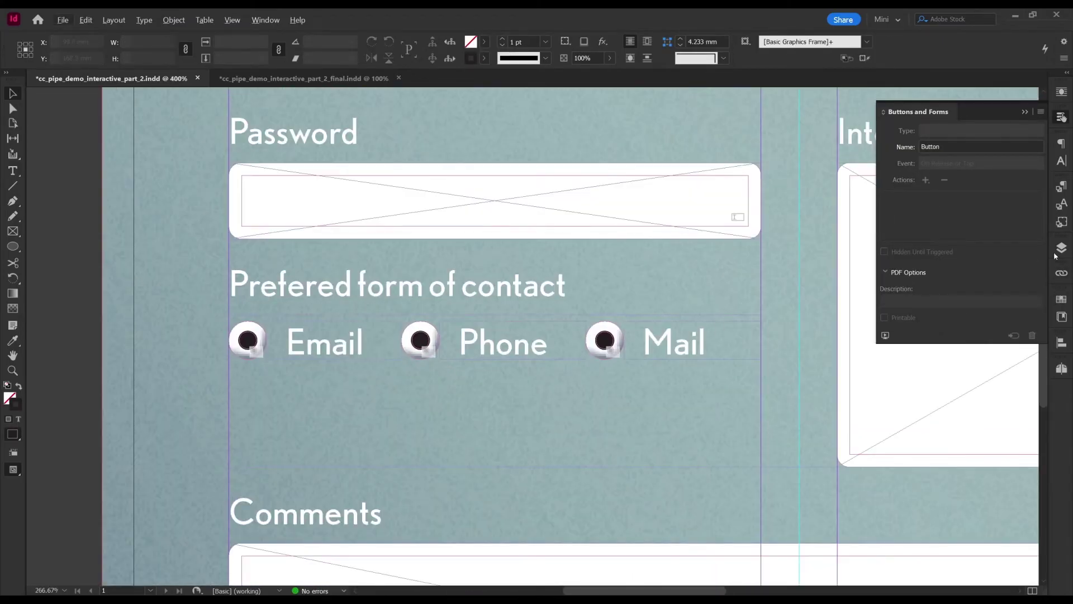
left_click(1061, 247)
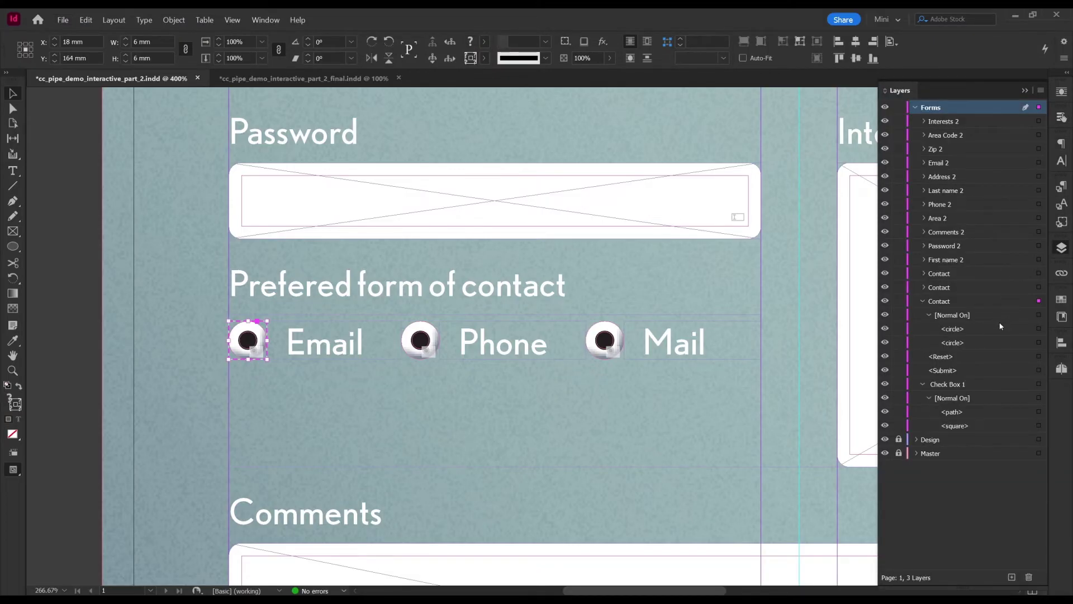
left_click(1038, 329)
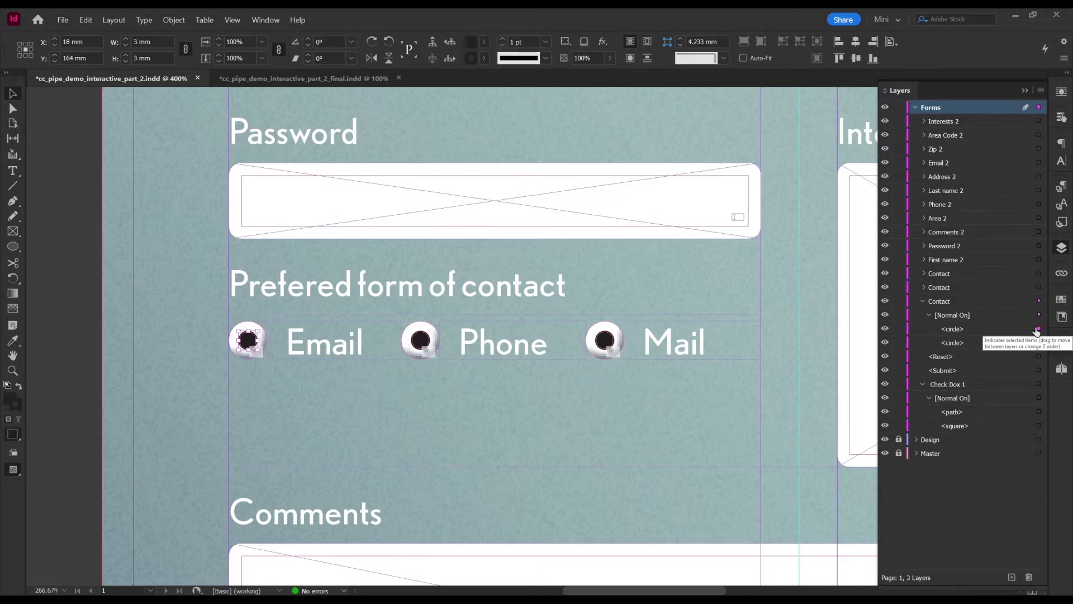
left_click(1057, 299)
left_click(945, 407)
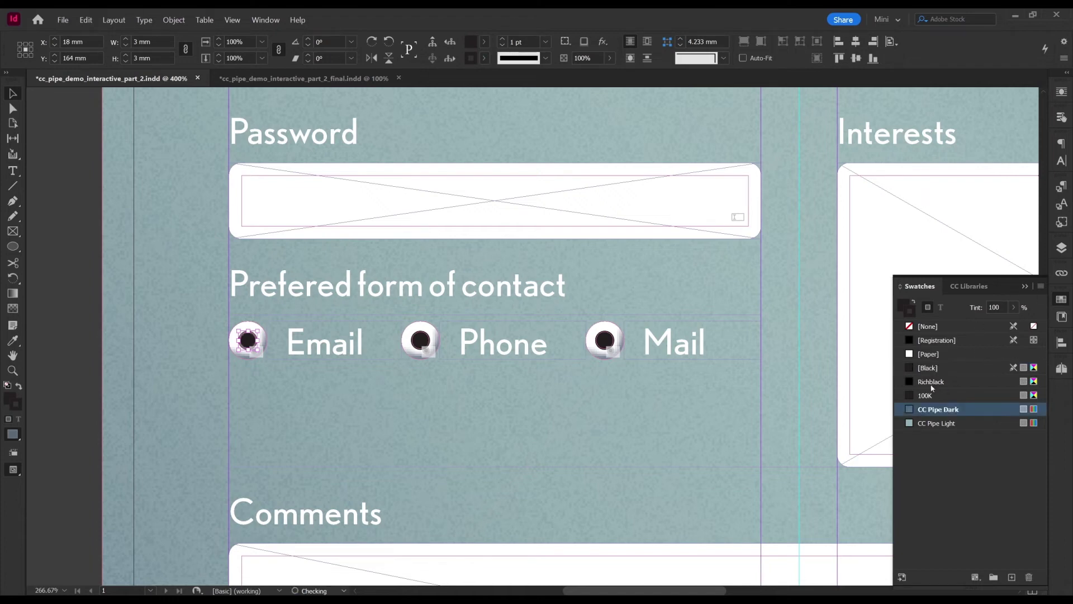
left_click(904, 307)
left_click(934, 409)
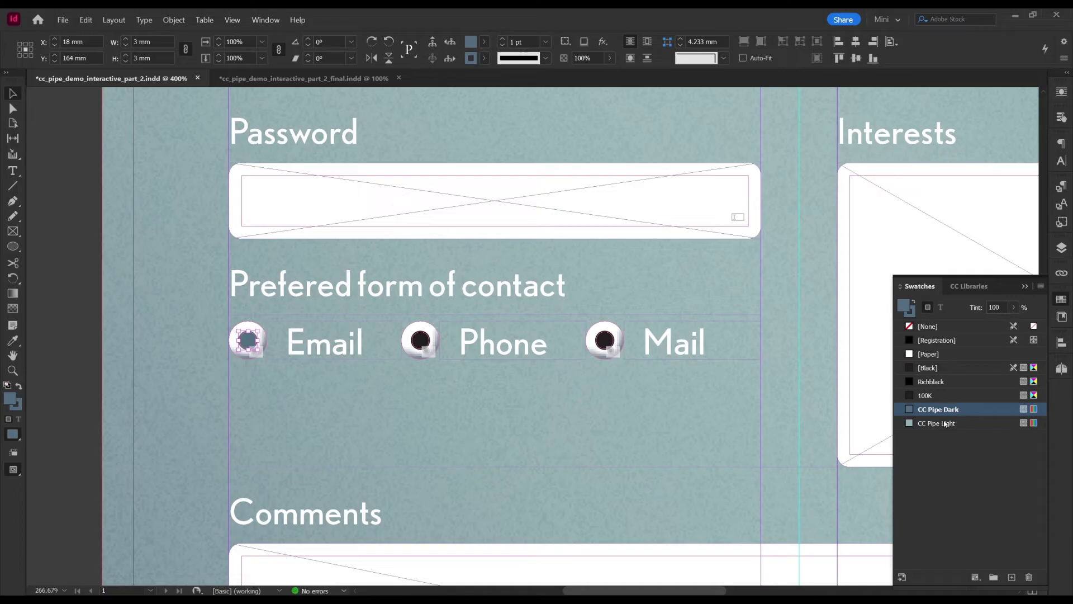
left_click(78, 267)
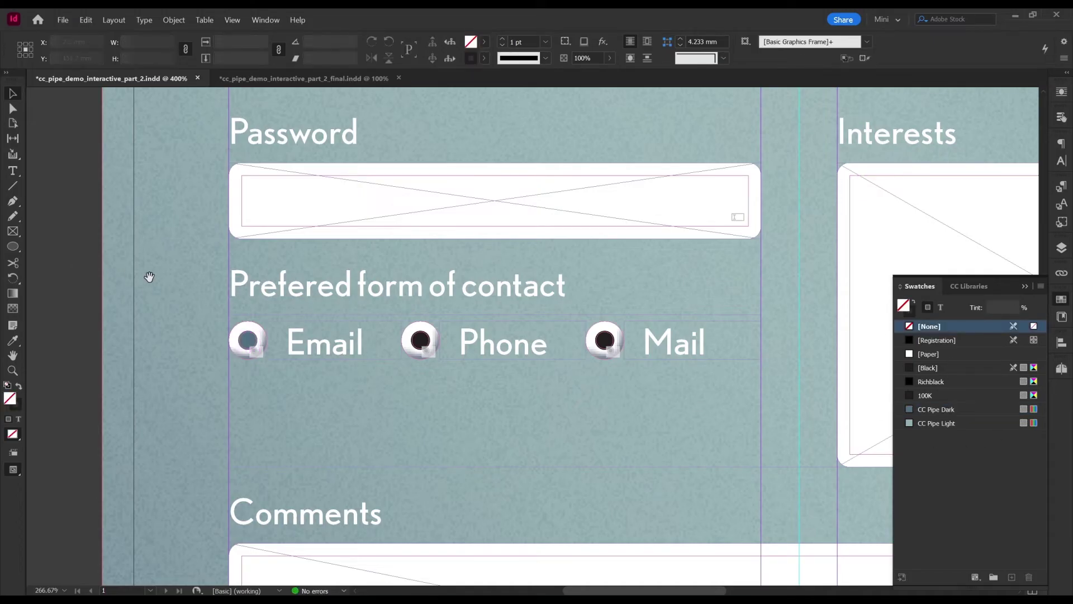
Add a Bevel and Emboss effect with Direction Down to the Email radio's outer ring
left_click(253, 329)
left_click(1061, 248)
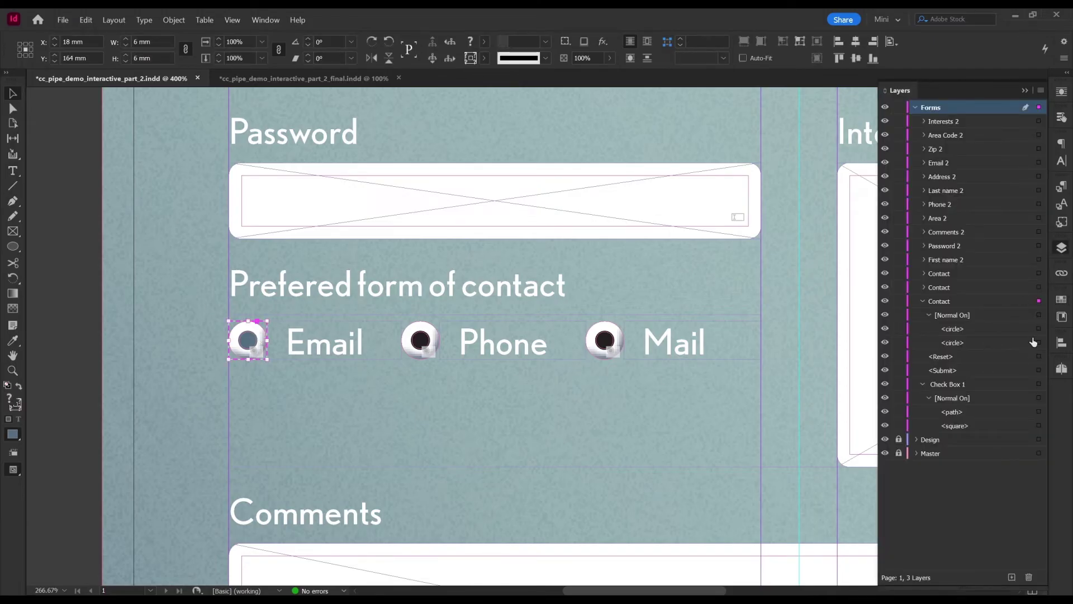
left_click(1038, 342)
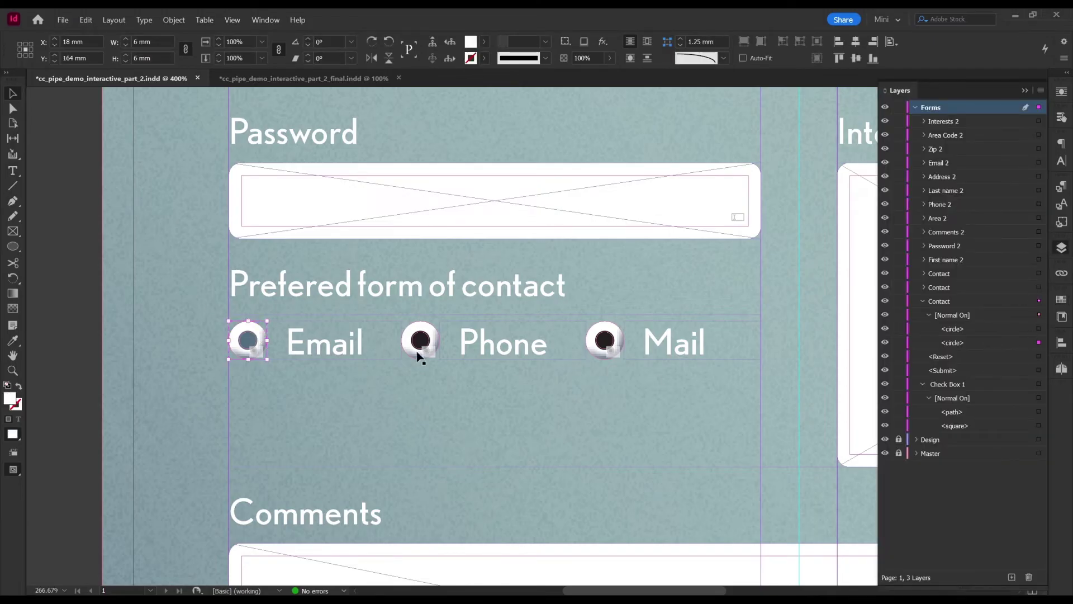
left_click(602, 41)
left_click(631, 89)
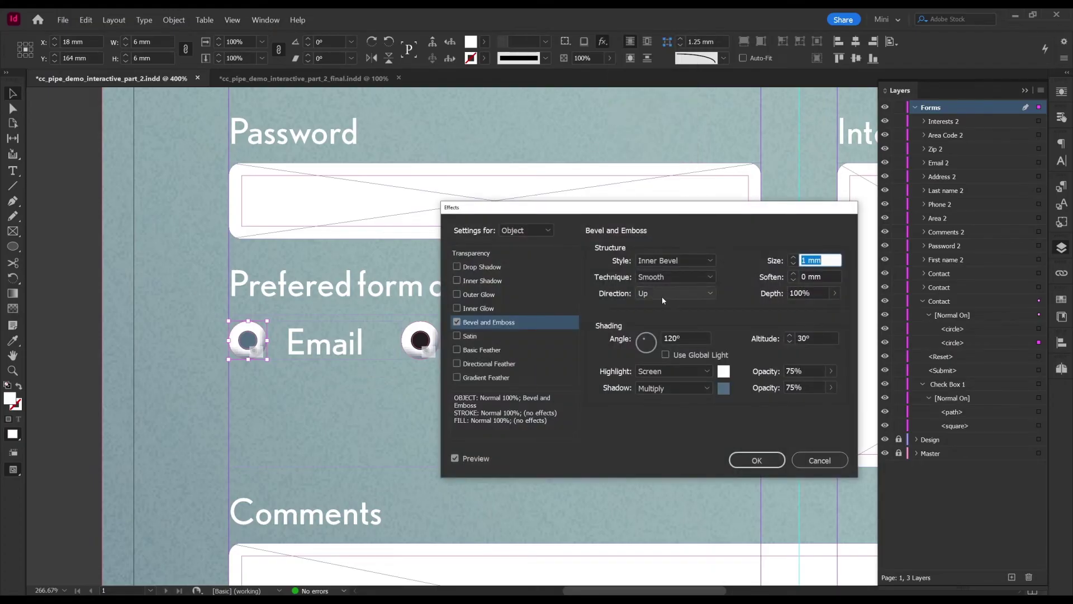
left_click(676, 293)
left_click(660, 319)
left_click(754, 460)
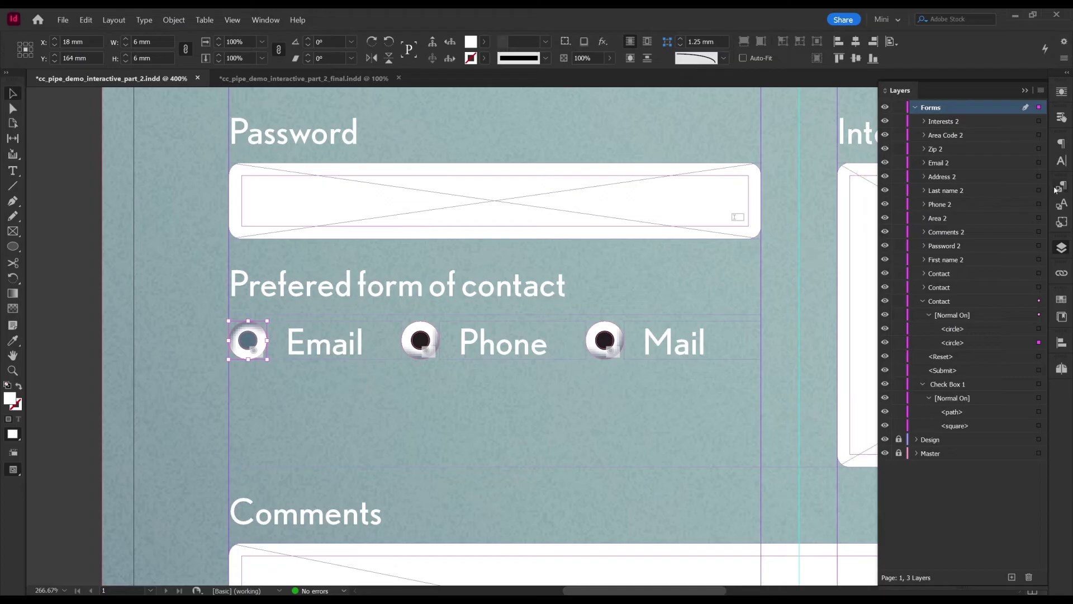
Compare the Contact radio's off and on appearances, then fit the page in view
left_click(1061, 116)
left_click(936, 291)
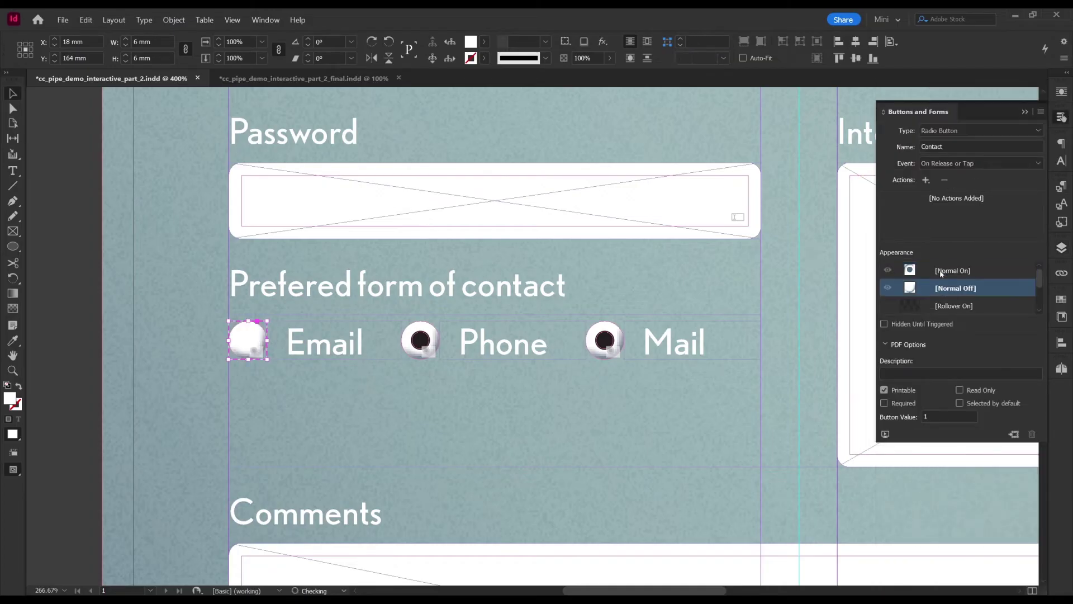
left_click(933, 271)
left_click(935, 288)
left_click(932, 273)
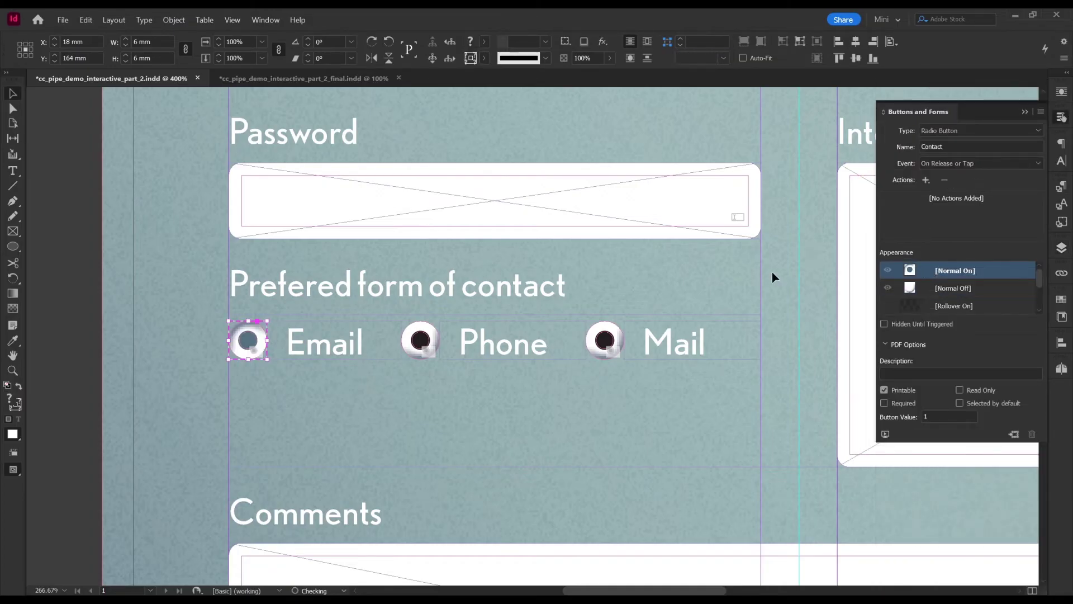
left_click(179, 248)
key("ctrl+0")
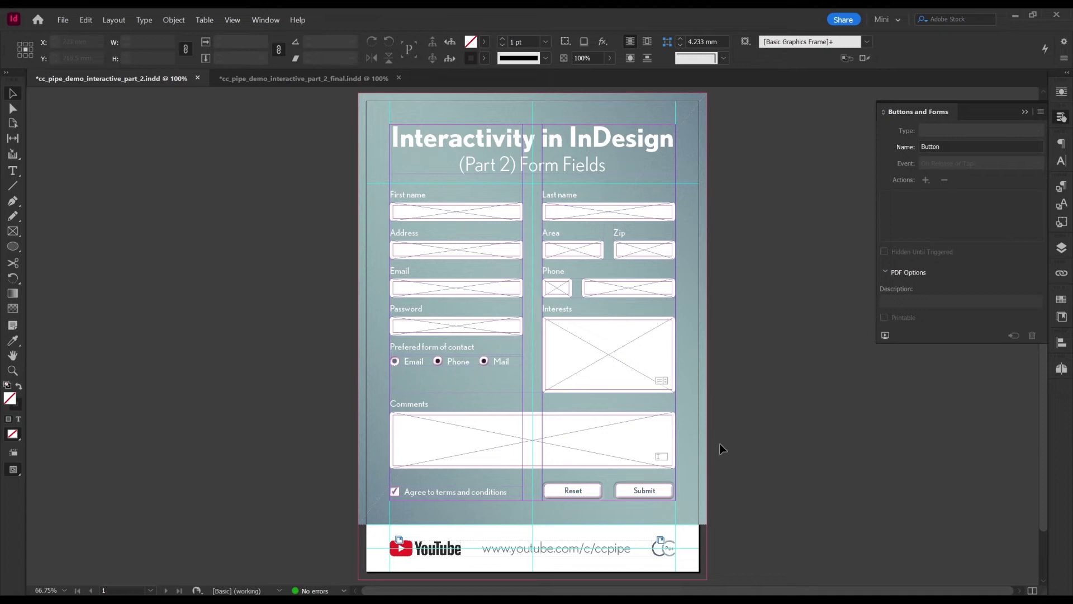
Make the Reset shape a button named Reset with a Clear Form action
left_click(590, 490)
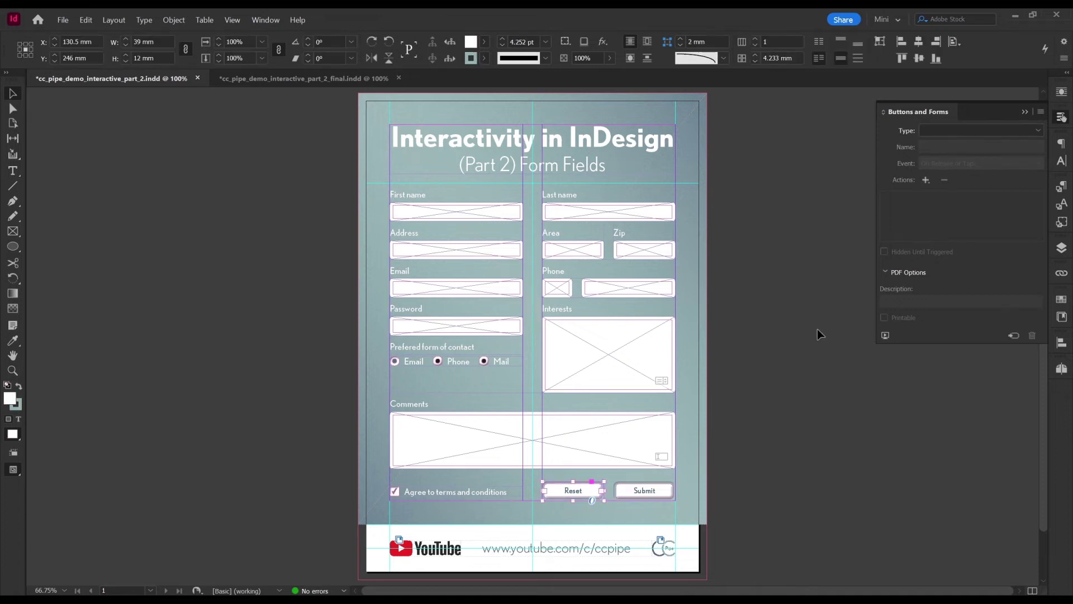
left_click(929, 131)
left_click(944, 144)
left_click(948, 144)
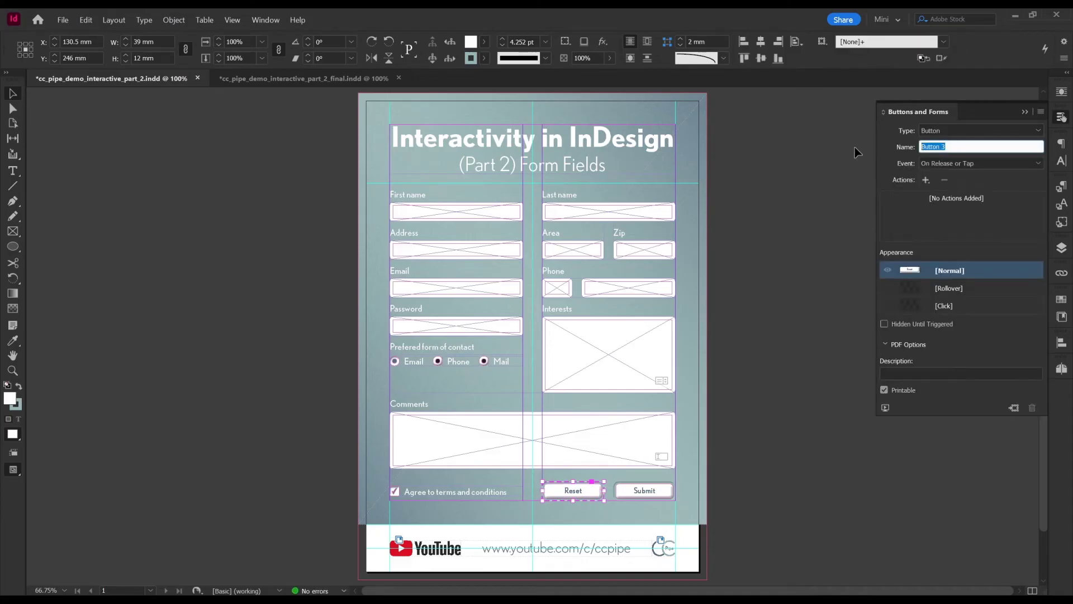
type("Reset")
left_click(926, 178)
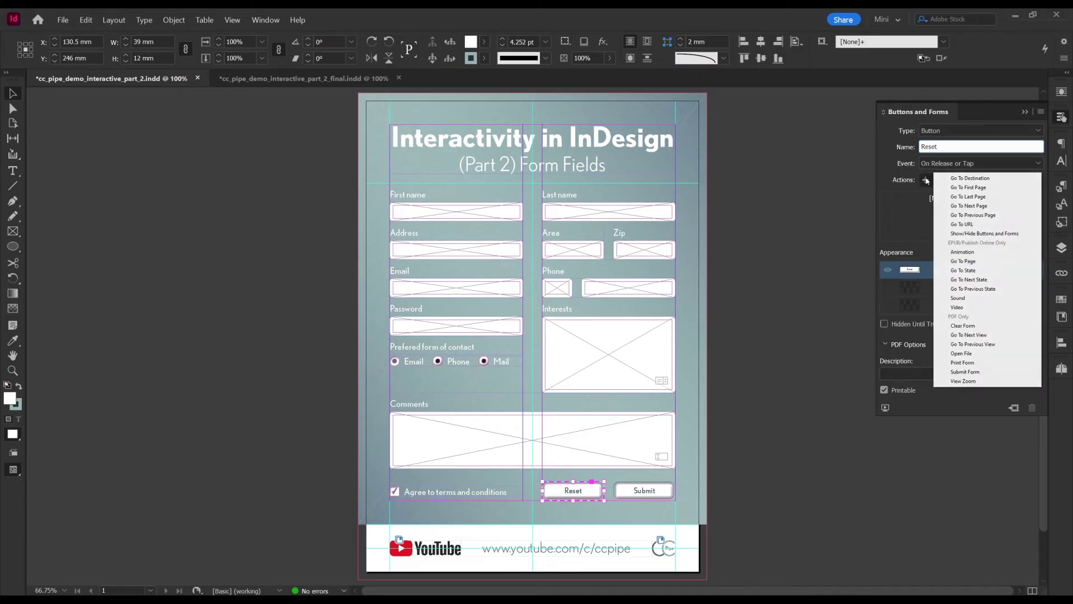
left_click(965, 328)
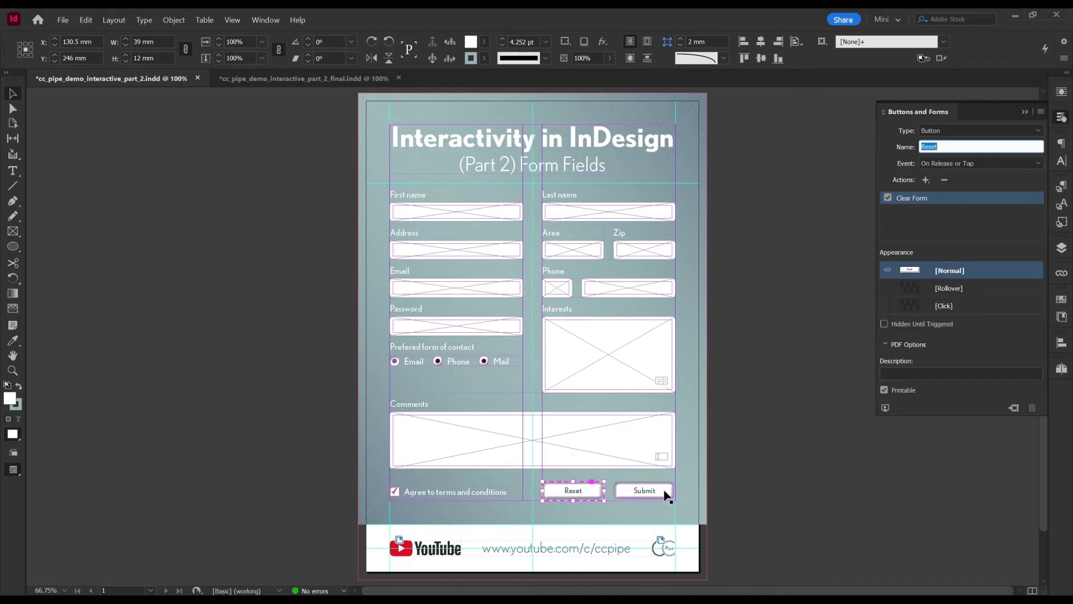
left_click(665, 492)
Convert the Submit shape to a button named Submit
left_click(927, 128)
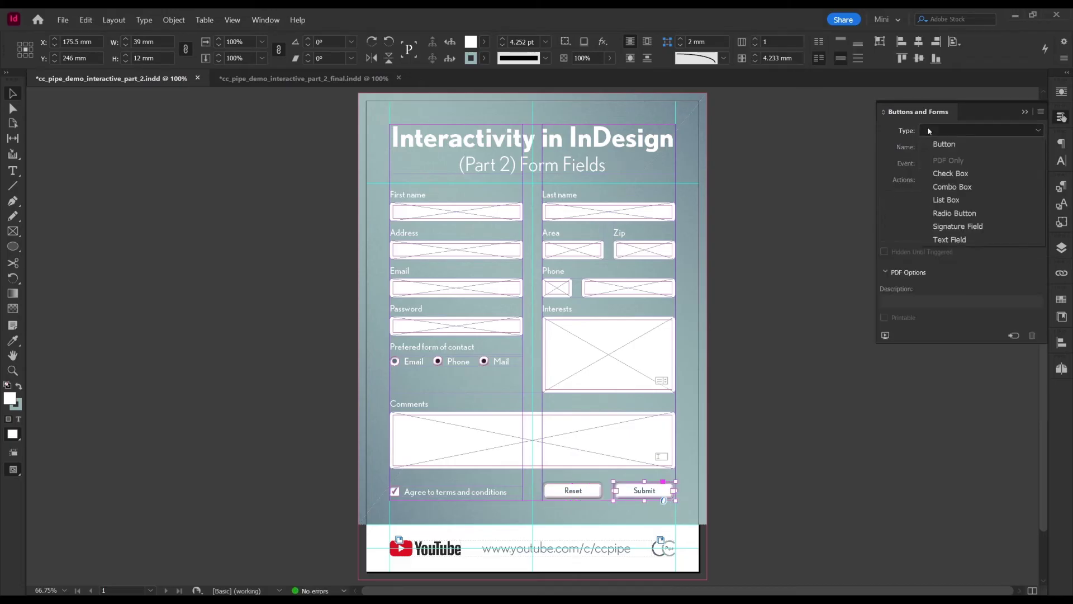
left_click(938, 144)
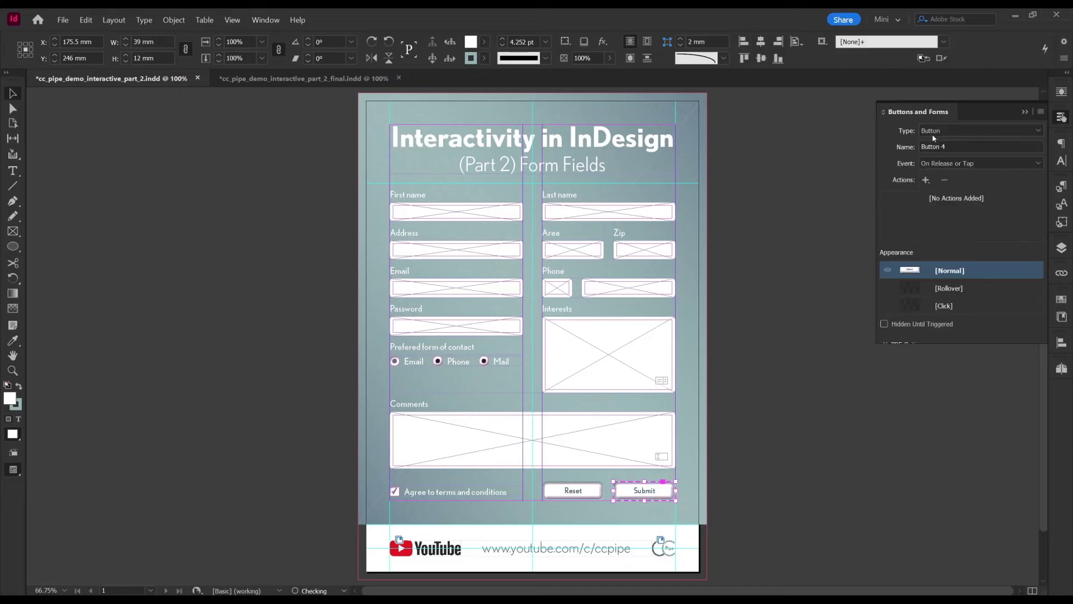
left_click(951, 146)
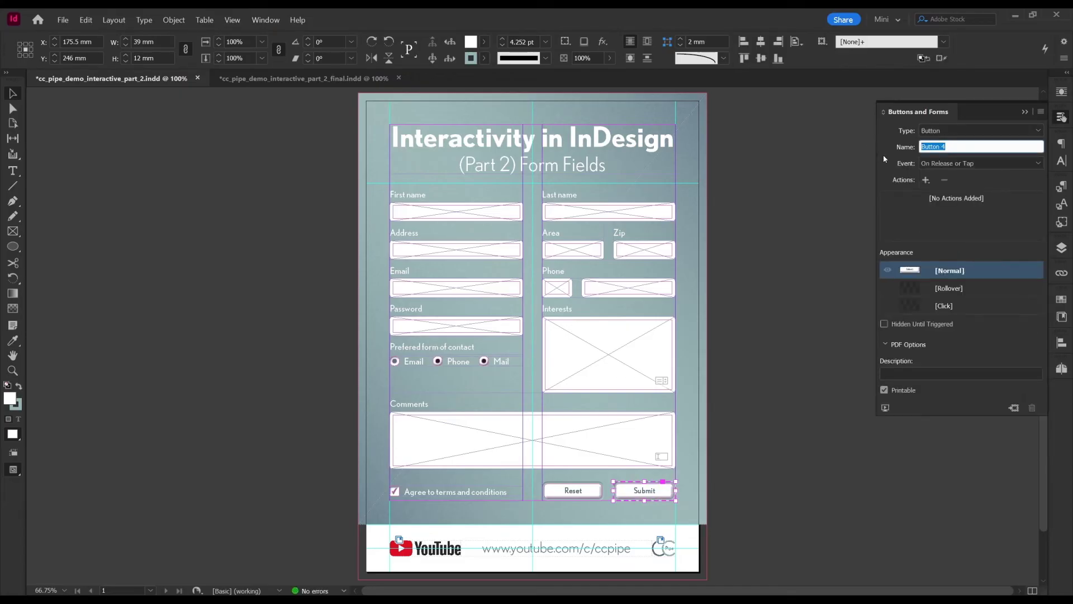
type("Submit")
Add a Submit Form action to a mailto: e-mail address and make the button non-printing
left_click(925, 179)
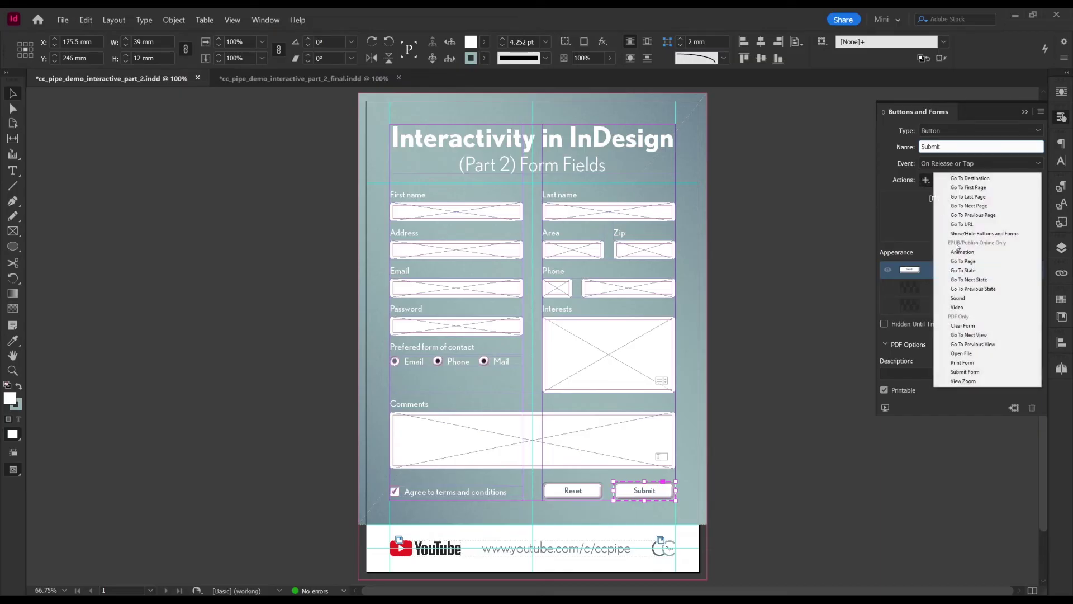
left_click(976, 373)
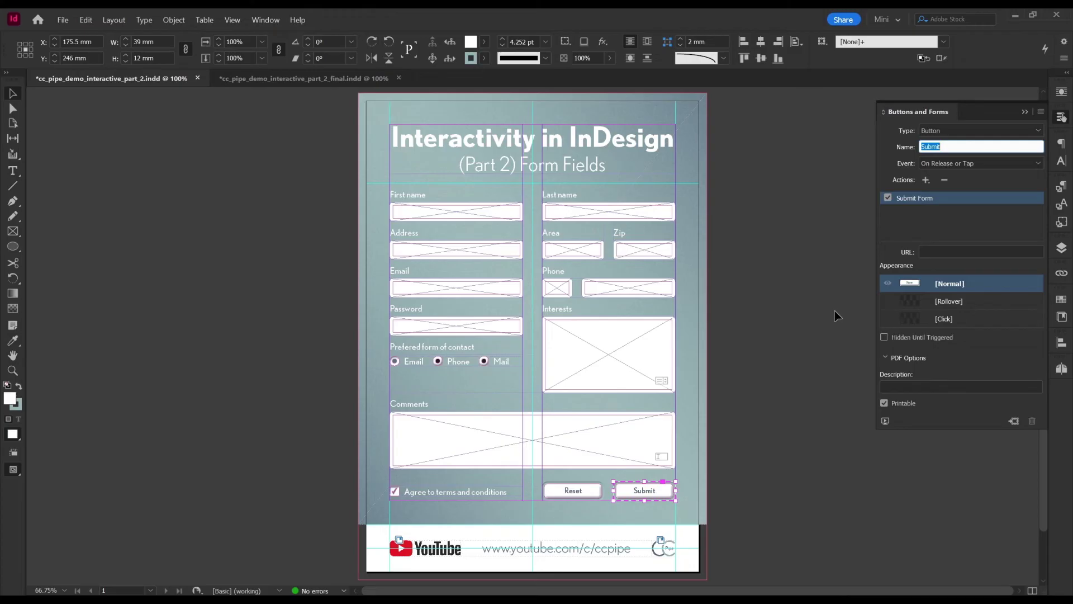
left_click(935, 251)
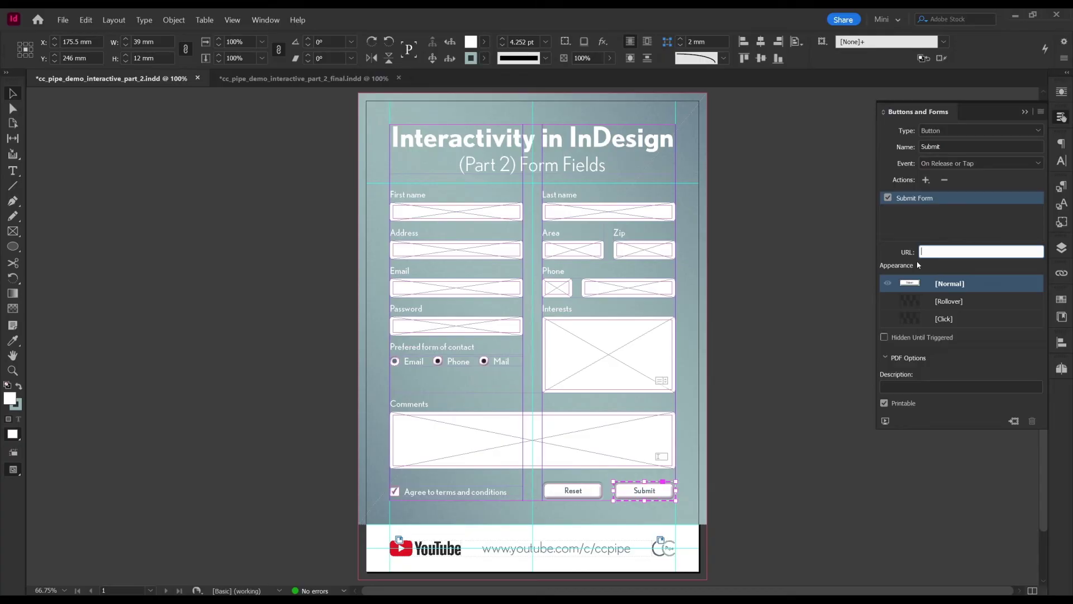
type("mailto:youremail")
left_click(884, 402)
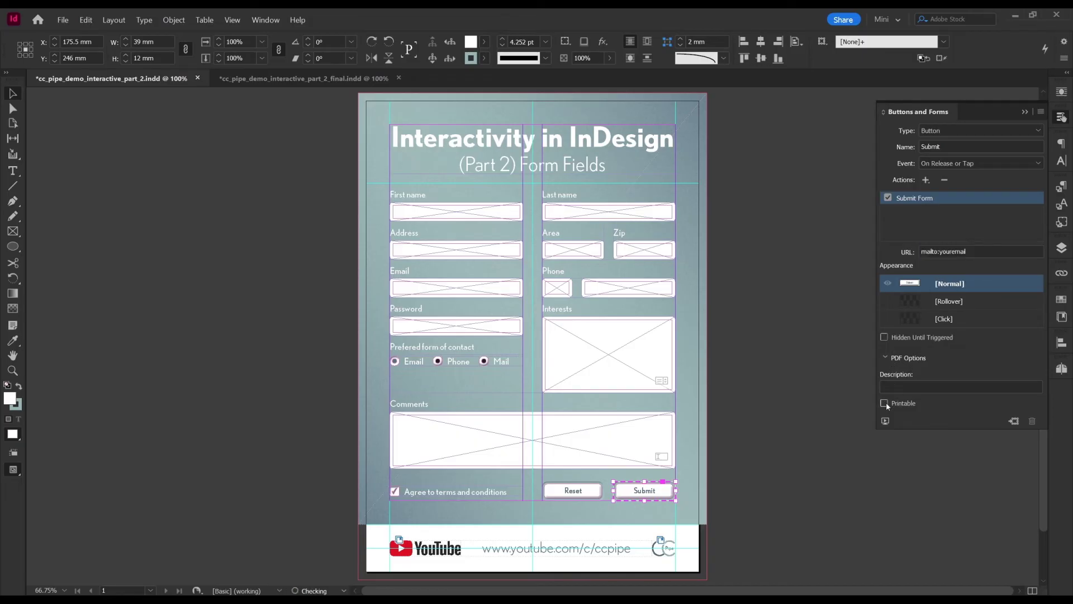
left_click(590, 489)
Preview the page without guides, with the form settings panel hidden
left_click(797, 406)
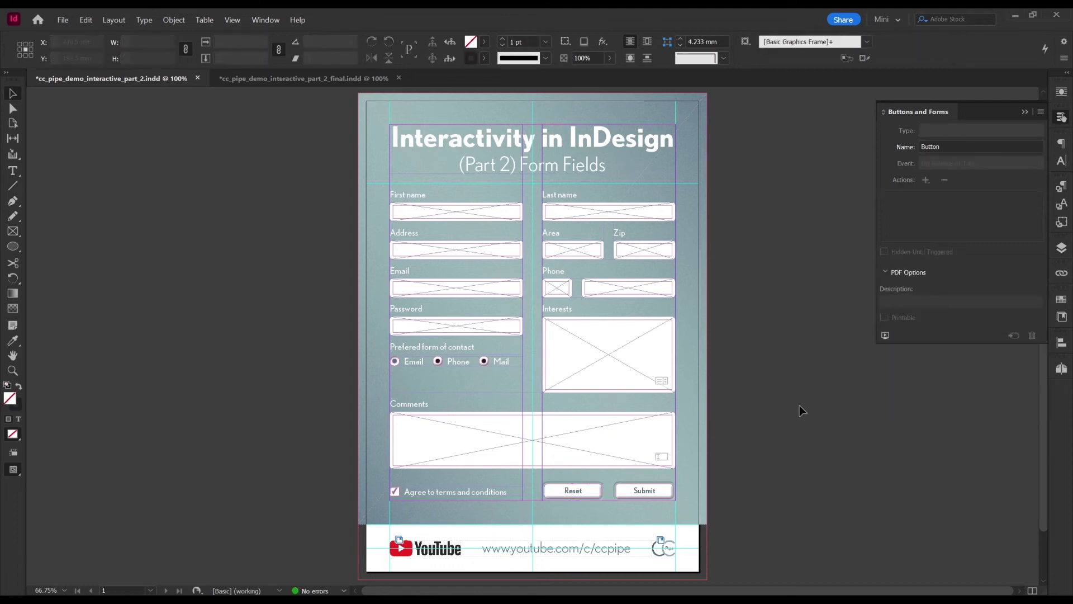
key("w")
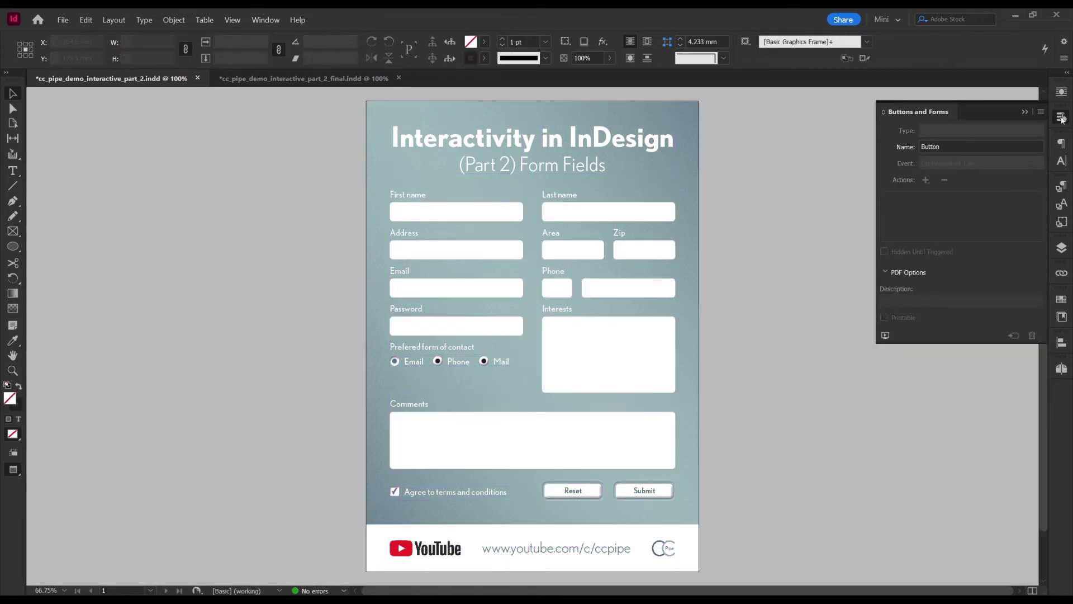
left_click(1061, 118)
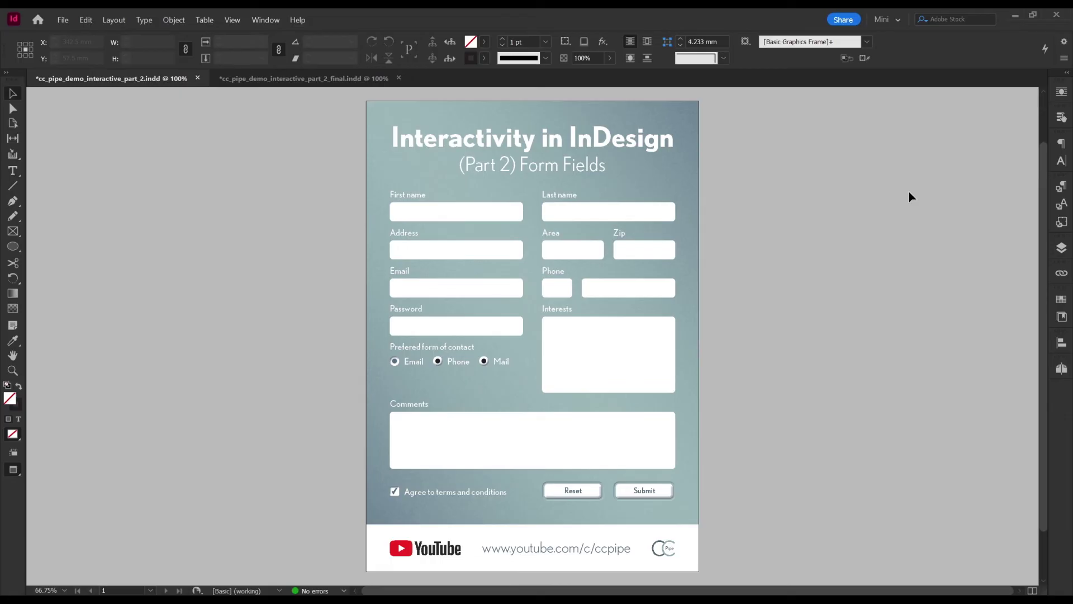
Export as Adobe PDF (Interactive), overwriting cc_pipe_demo_interactive_part_2_final.pdf
key("ctrl+e")
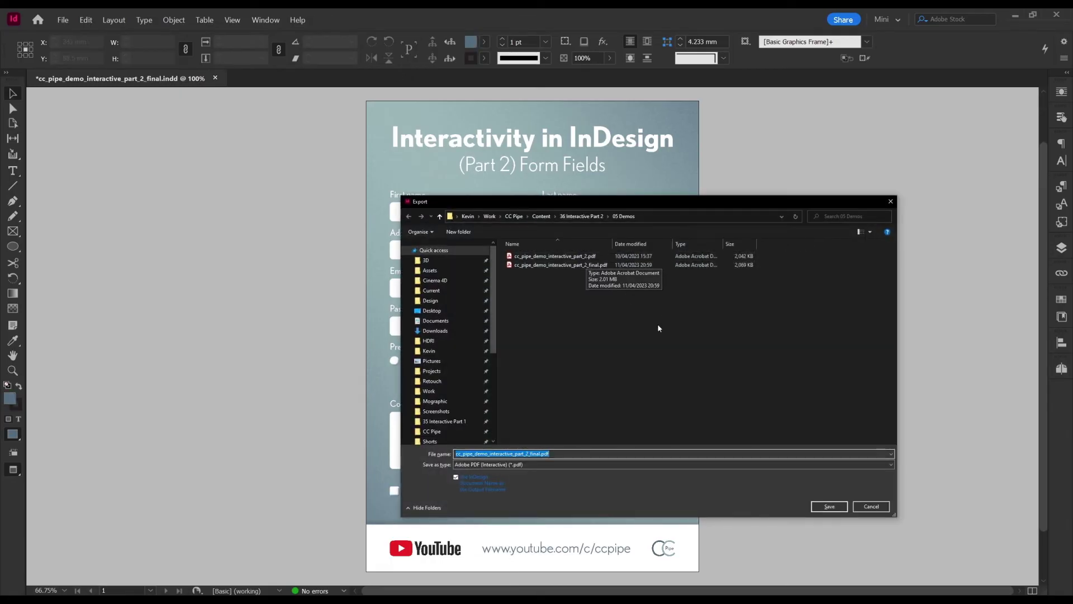
left_click(546, 465)
left_click(532, 472)
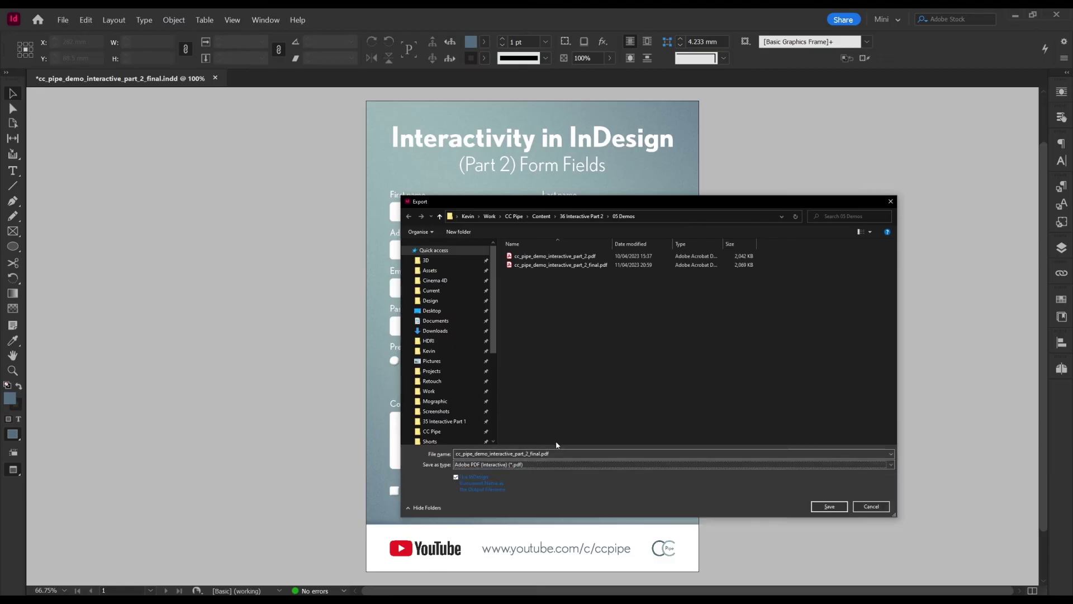
key("Return")
key("Left")
key("Return")
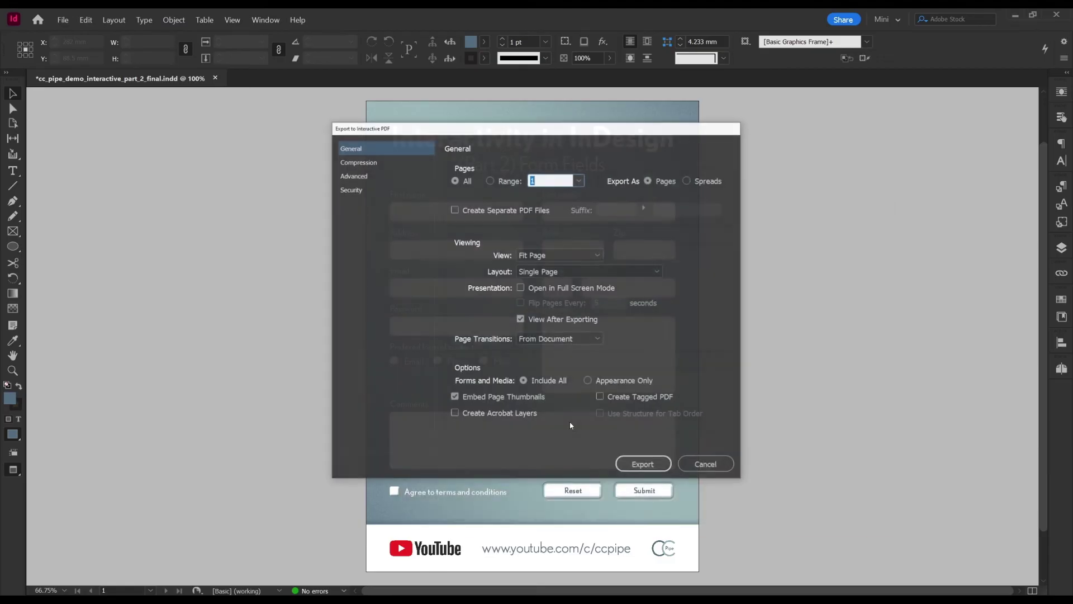
left_click(643, 464)
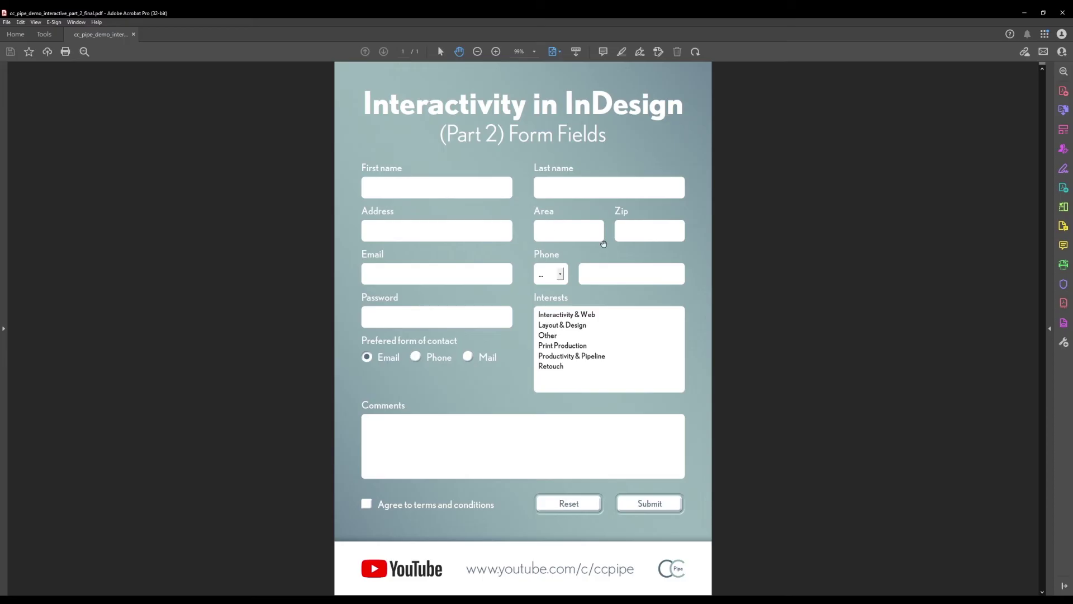
Test the country-code dropdown, enter a password, and toggle preferred contact between Phone and Email
left_click(561, 274)
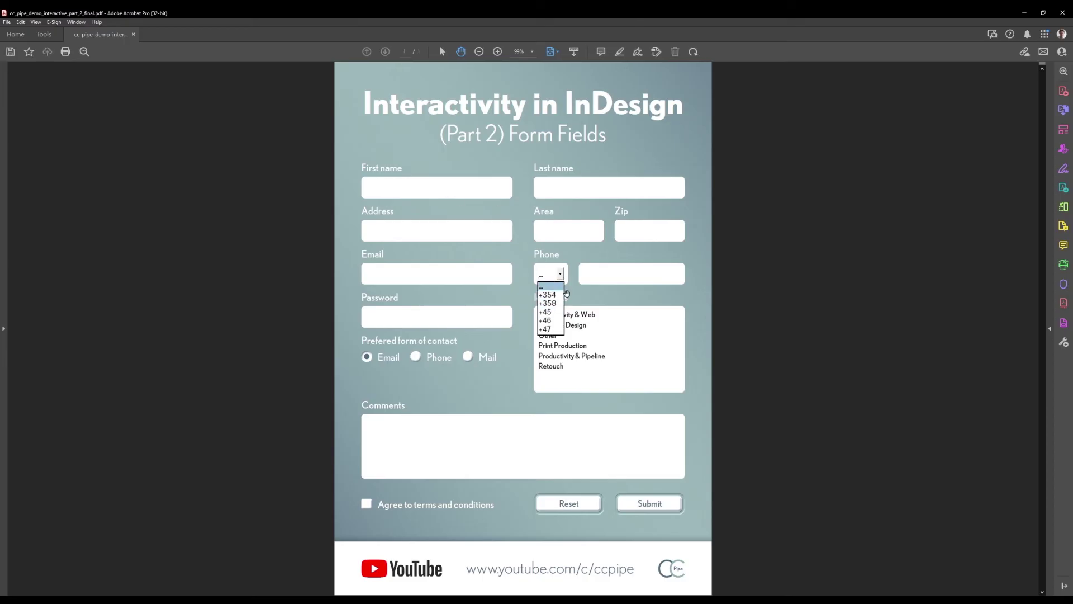
left_click(433, 316)
type("••••••••••")
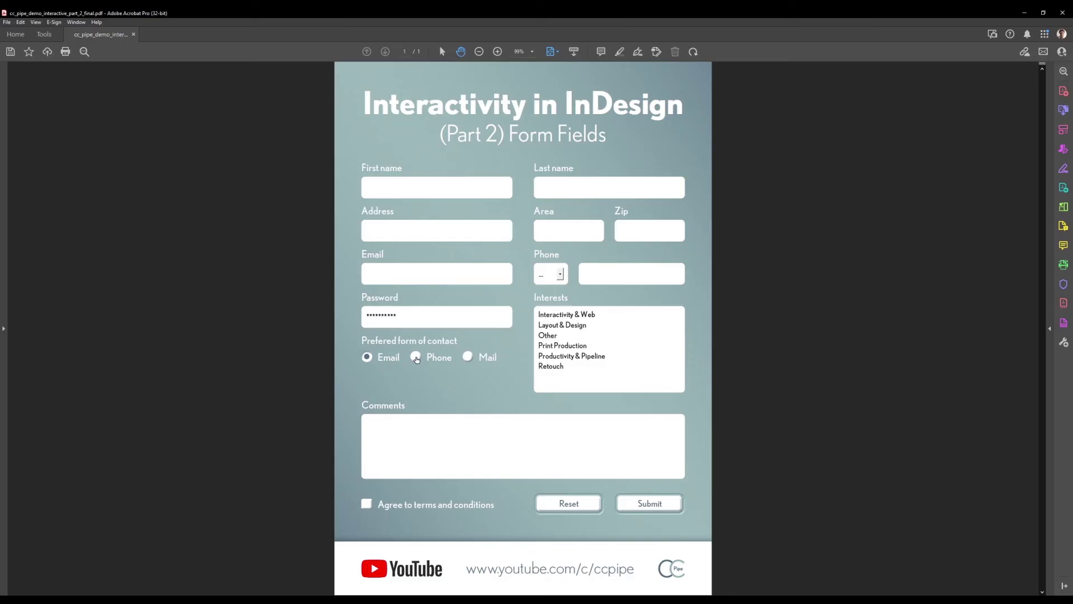
left_click(416, 358)
left_click(367, 357)
Choose Productivity & Pipeline, Layout & Design and Other interests, accept the terms, then reset the form
left_click(588, 349)
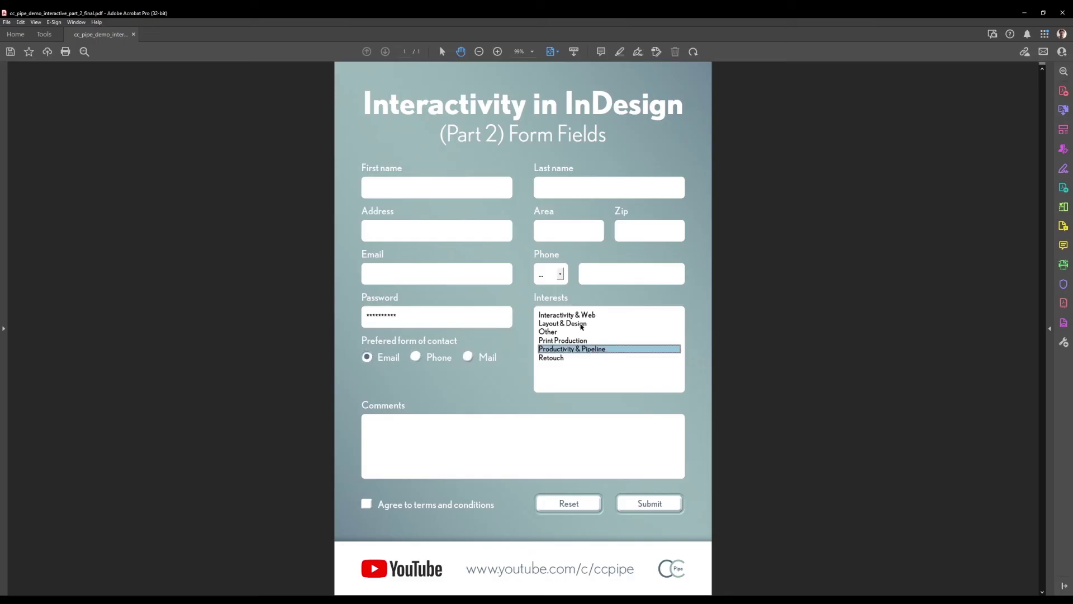
left_click(581, 324, "ctrl")
left_click(571, 333, "ctrl")
left_click(367, 503)
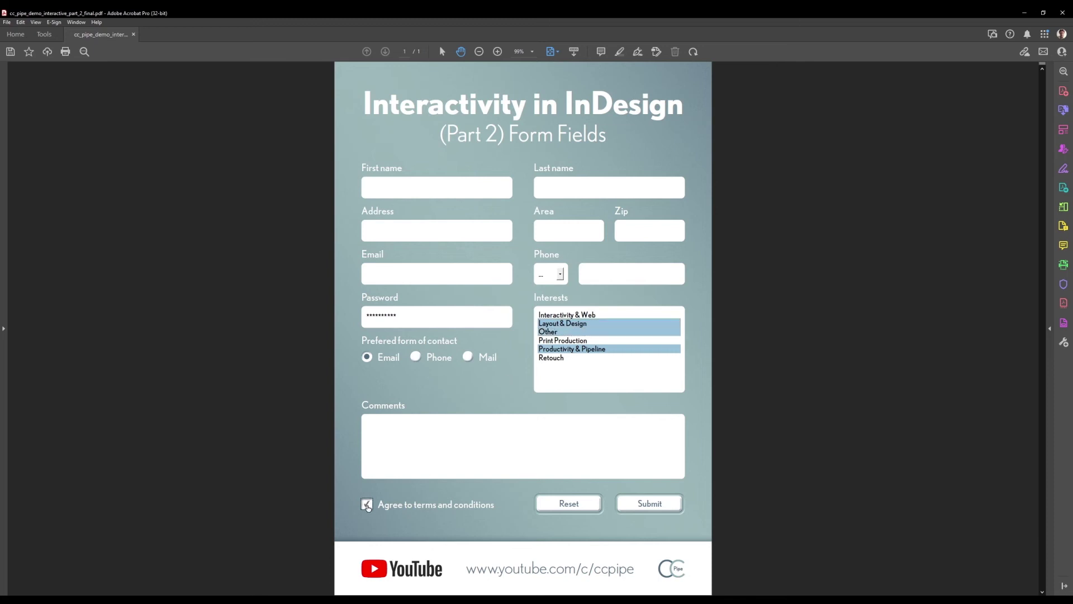
left_click(568, 509)
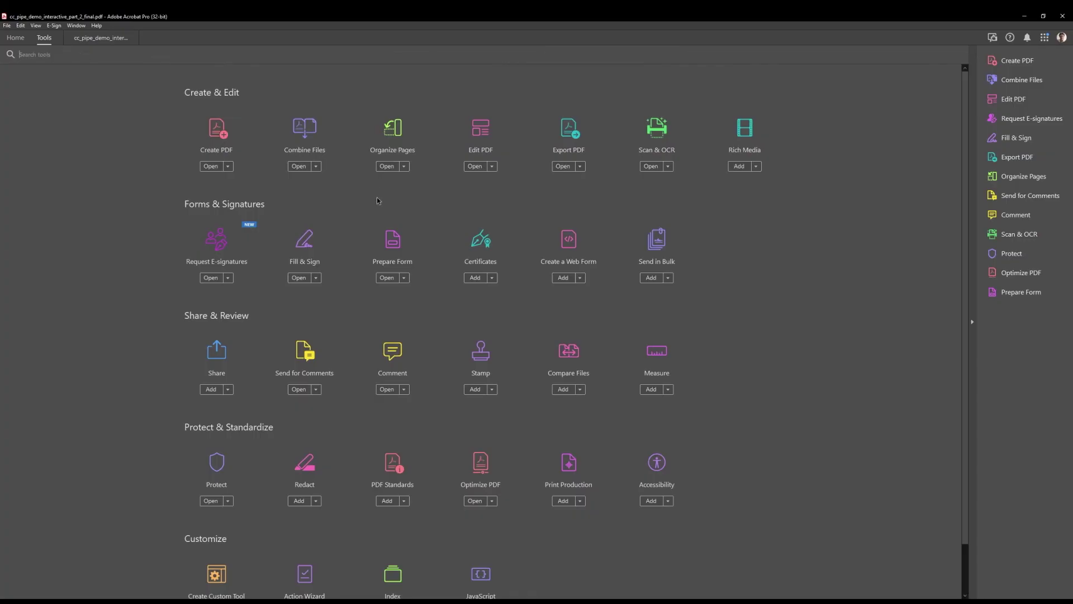
Enter Prepare Form and select the First name, Last name, Address and Area Code fields
left_click(387, 278)
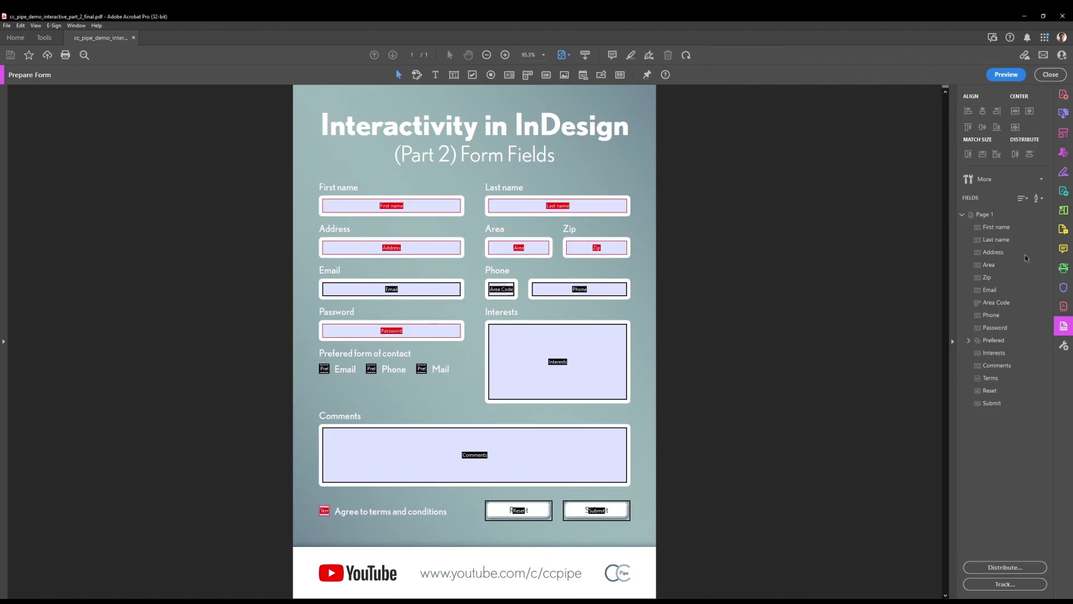
left_click(1000, 228)
left_click(1005, 239)
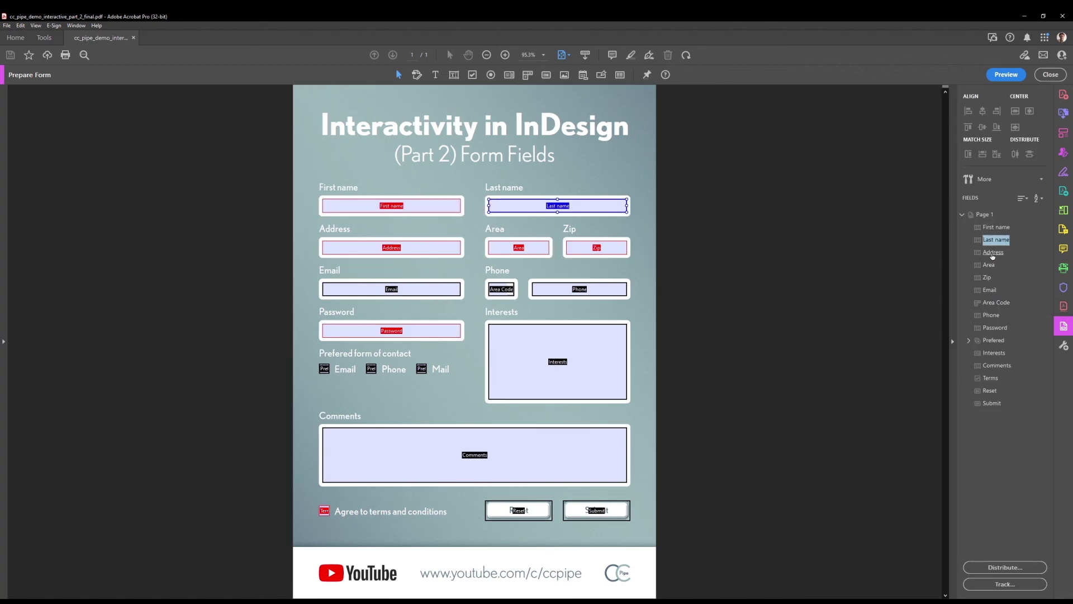
left_click(992, 254)
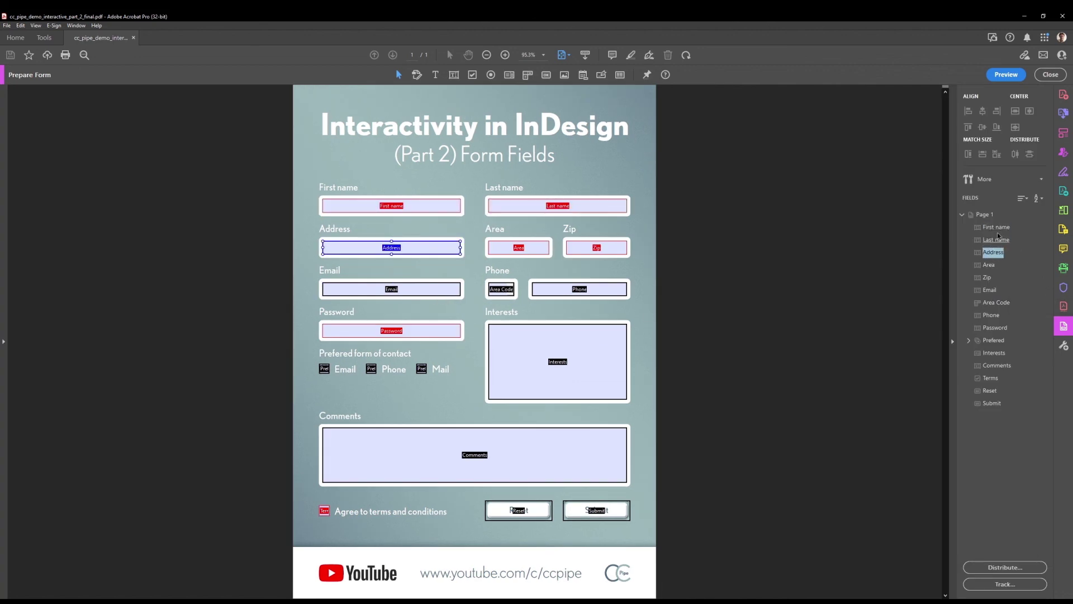
left_click(993, 304)
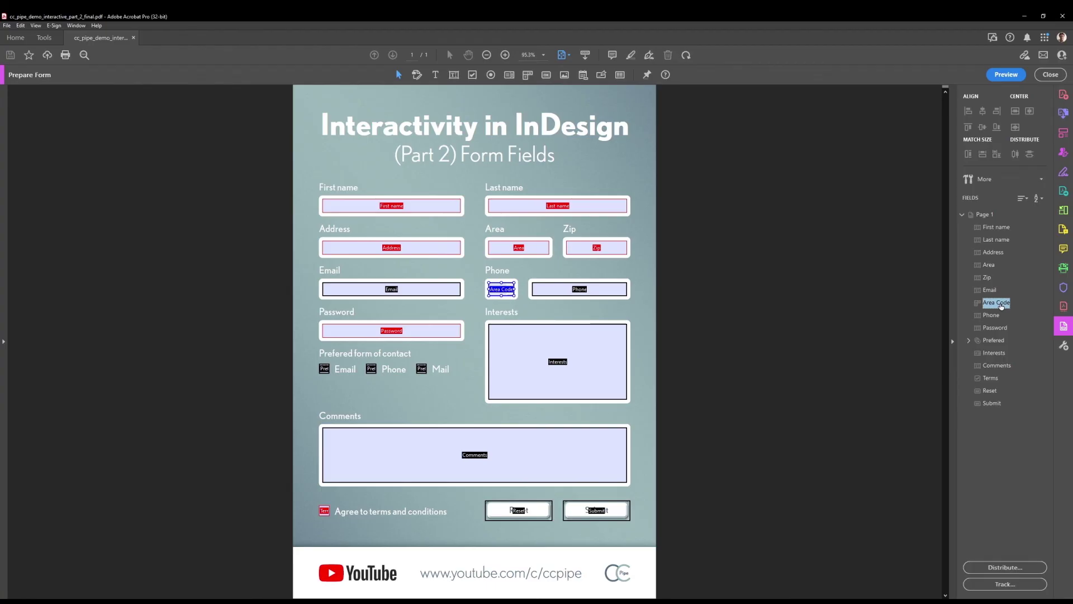
Enable 'Allow user to enter custom text' in the Area Code dropdown's Options properties
right_click(1000, 304)
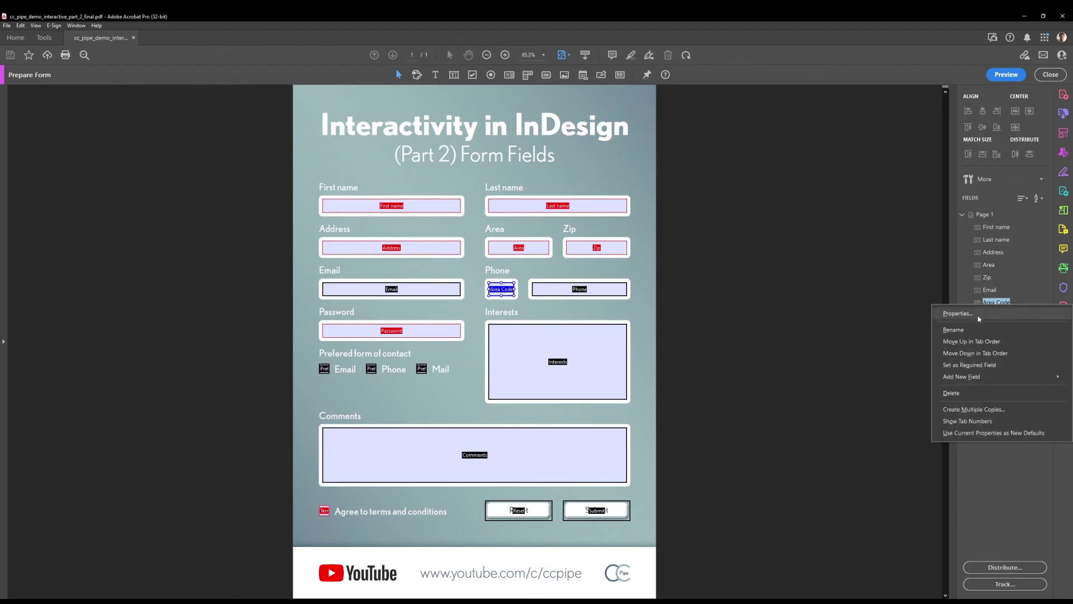
left_click(979, 314)
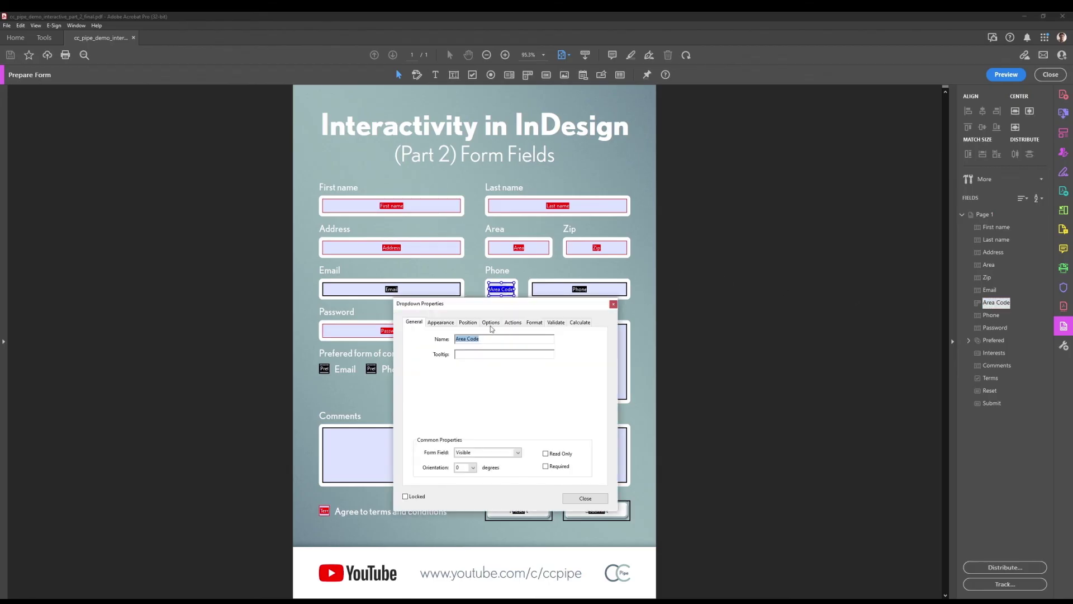
left_click(490, 323)
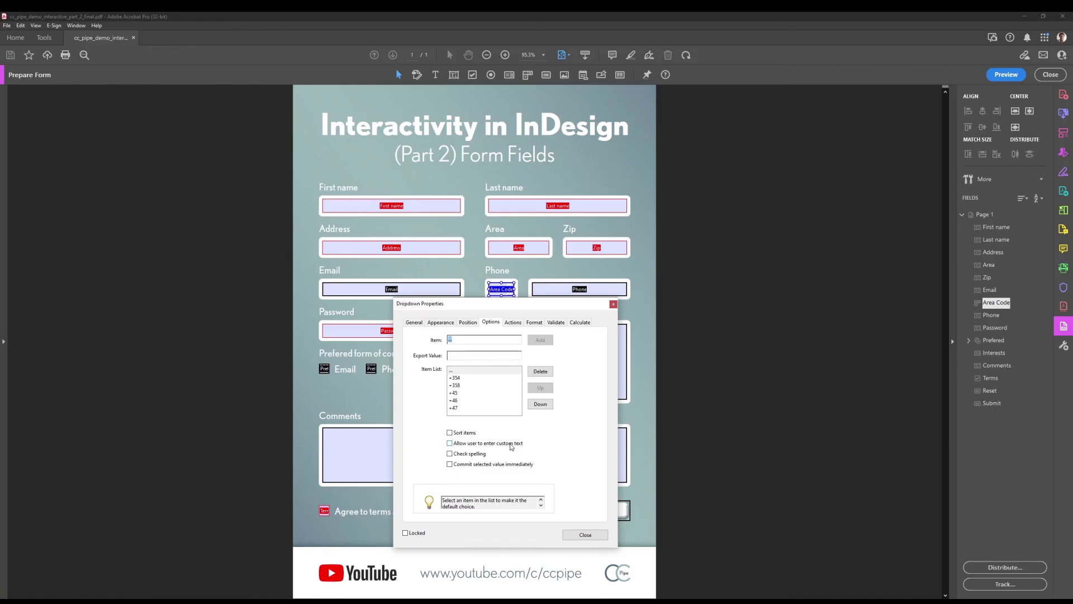
left_click(450, 443)
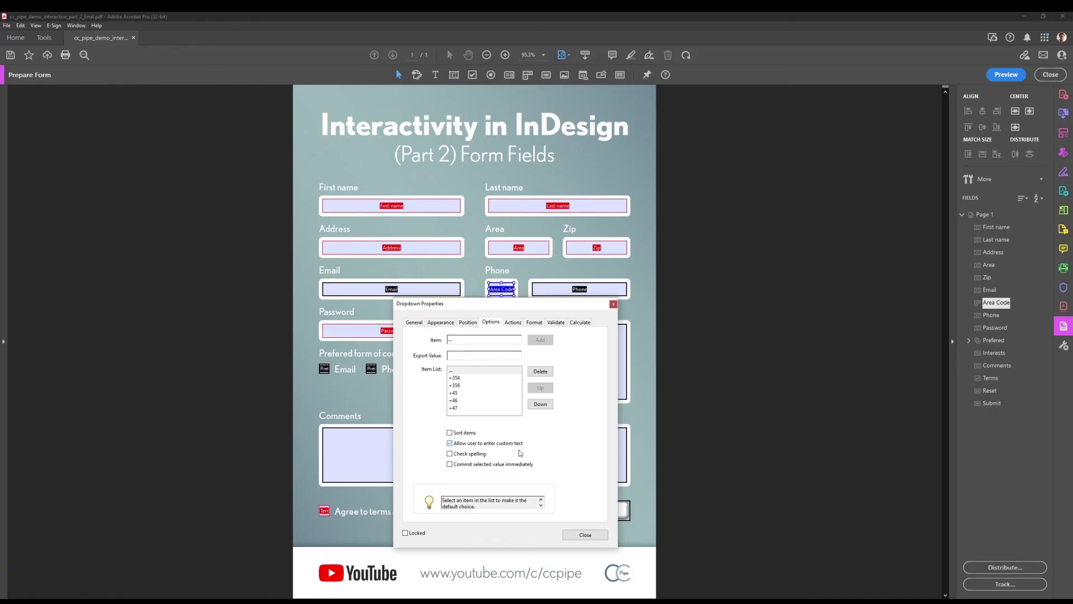
left_click(585, 535)
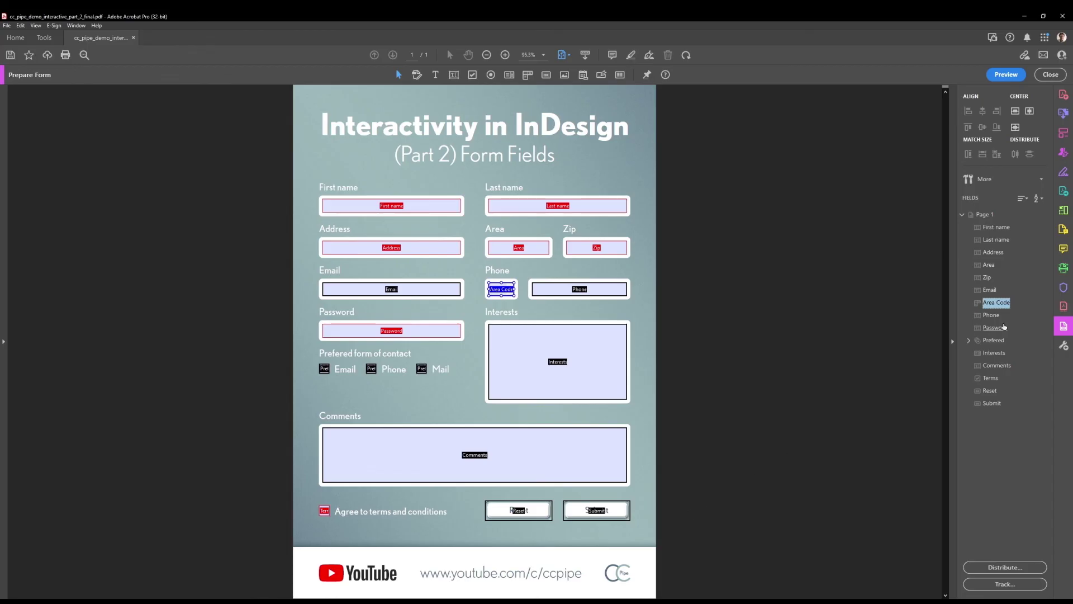
Set the text colour of First name through Password, excluding Area Code, to dark grey
left_click(1008, 228)
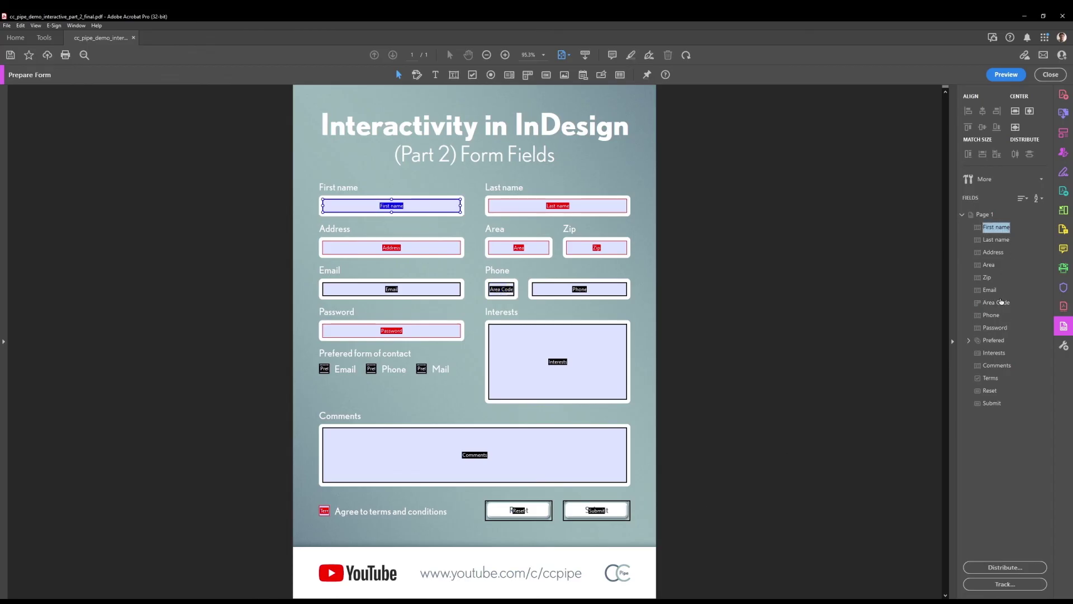
left_click(1000, 328, "shift")
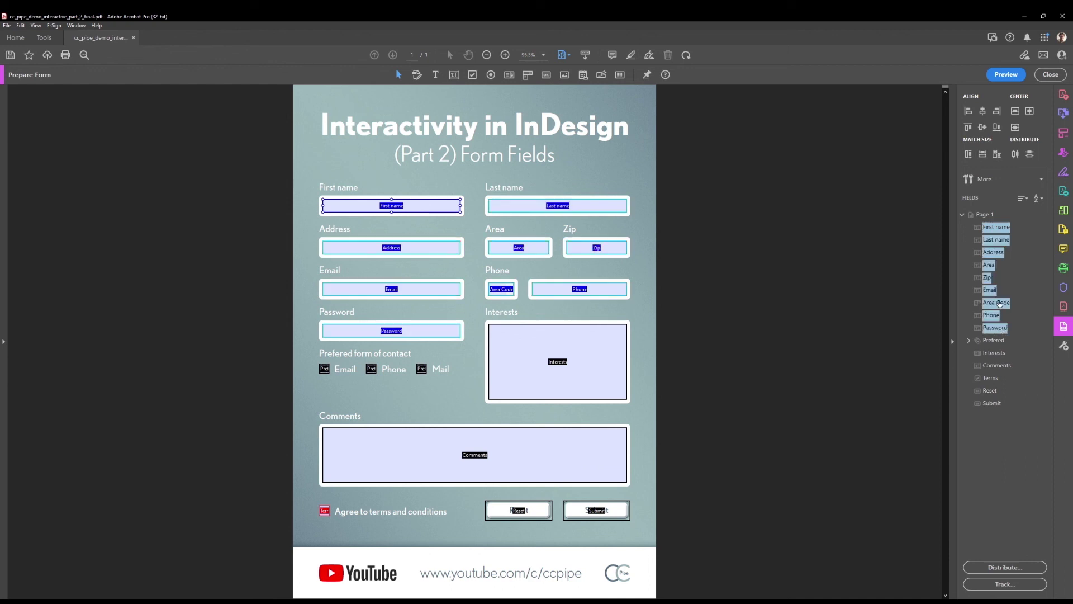
left_click(996, 302, "ctrl")
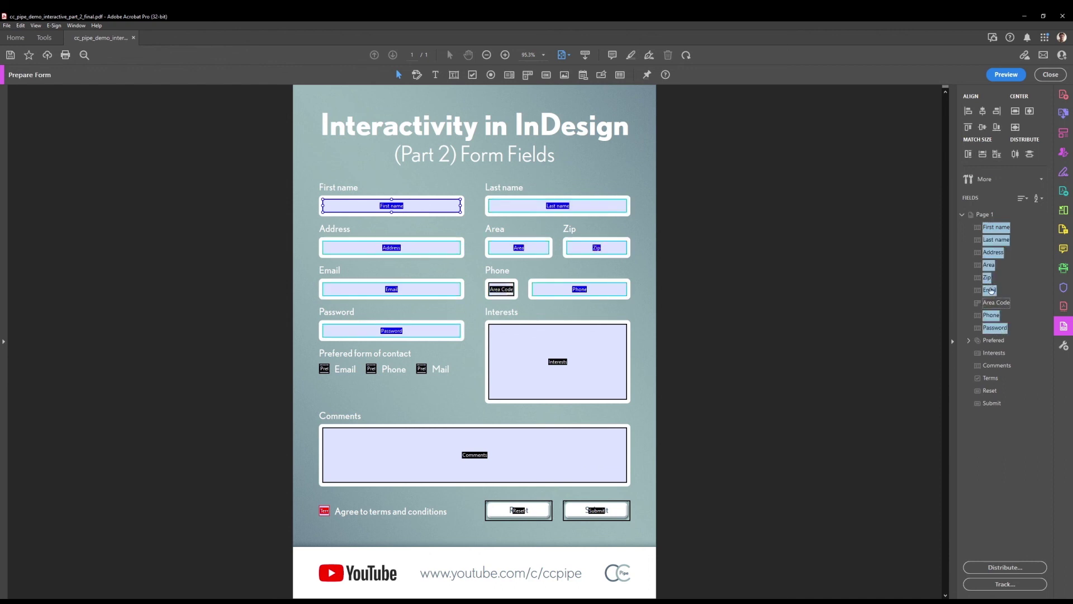
right_click(995, 298)
left_click(994, 300)
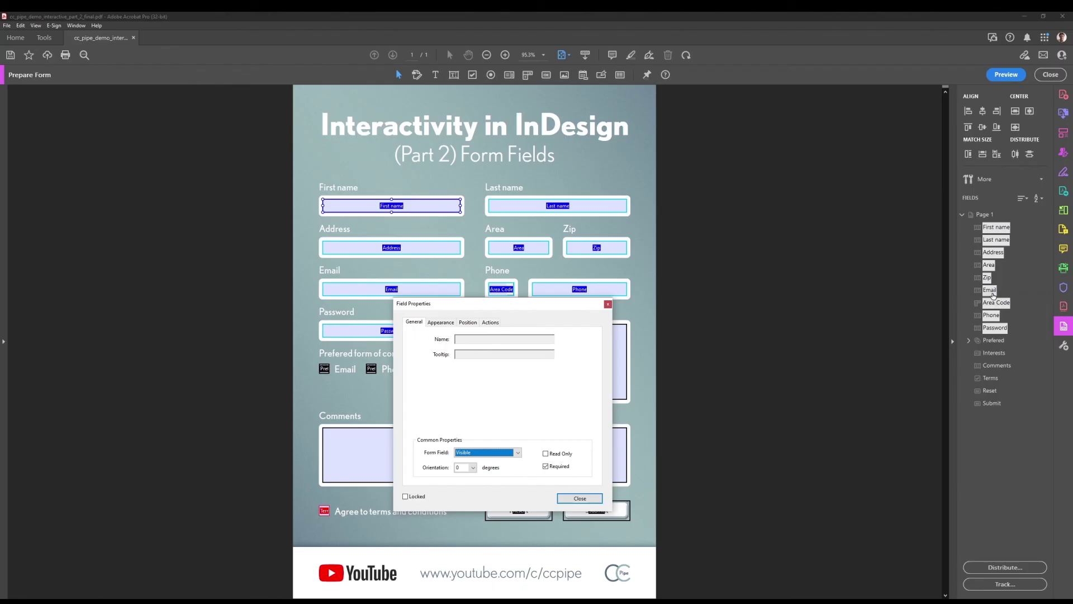
left_click(445, 323)
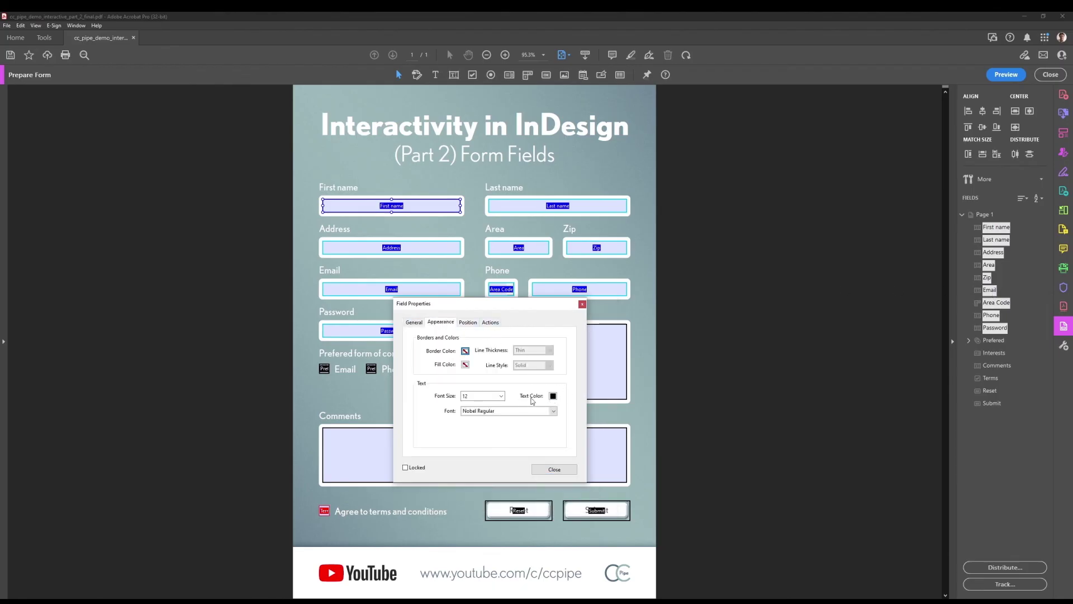
left_click(554, 397)
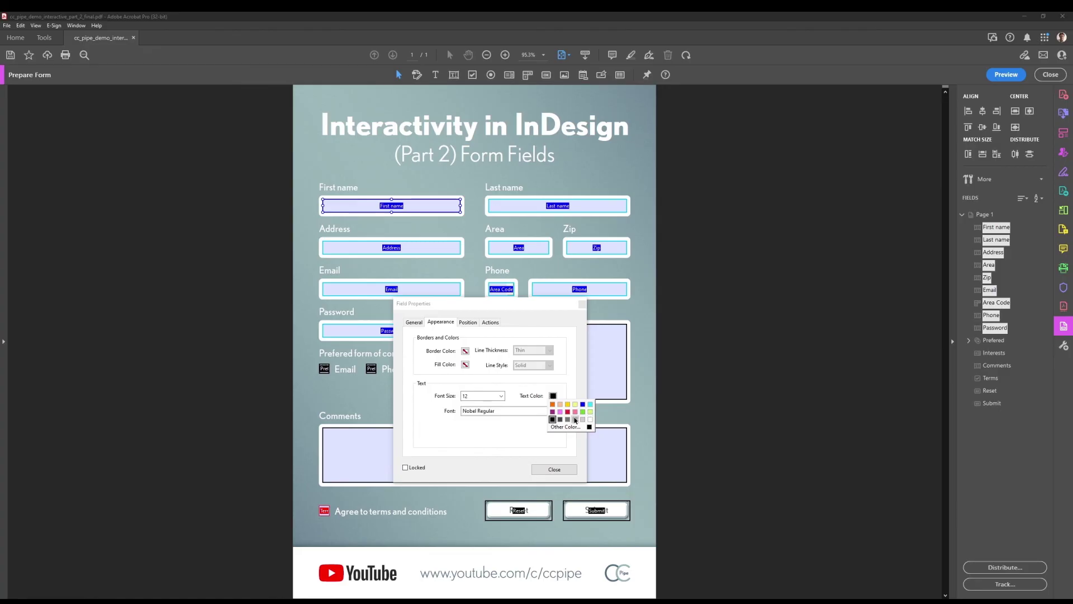
left_click(560, 419)
left_click(554, 469)
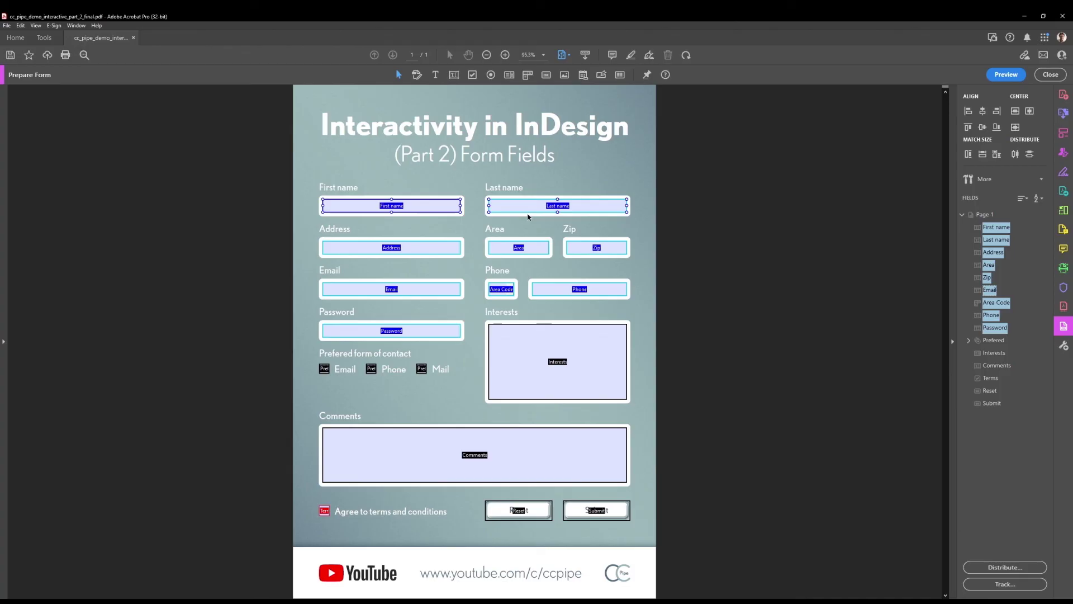
Turn off Highlight Existing Fields and close Prepare Form
left_click(983, 181)
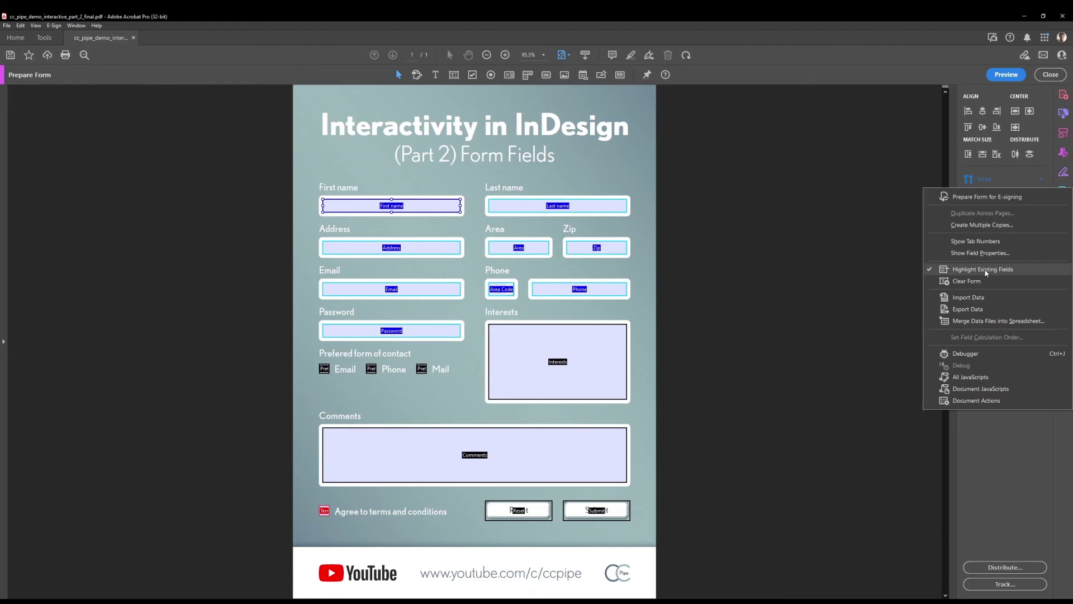
left_click(985, 271)
left_click(1046, 75)
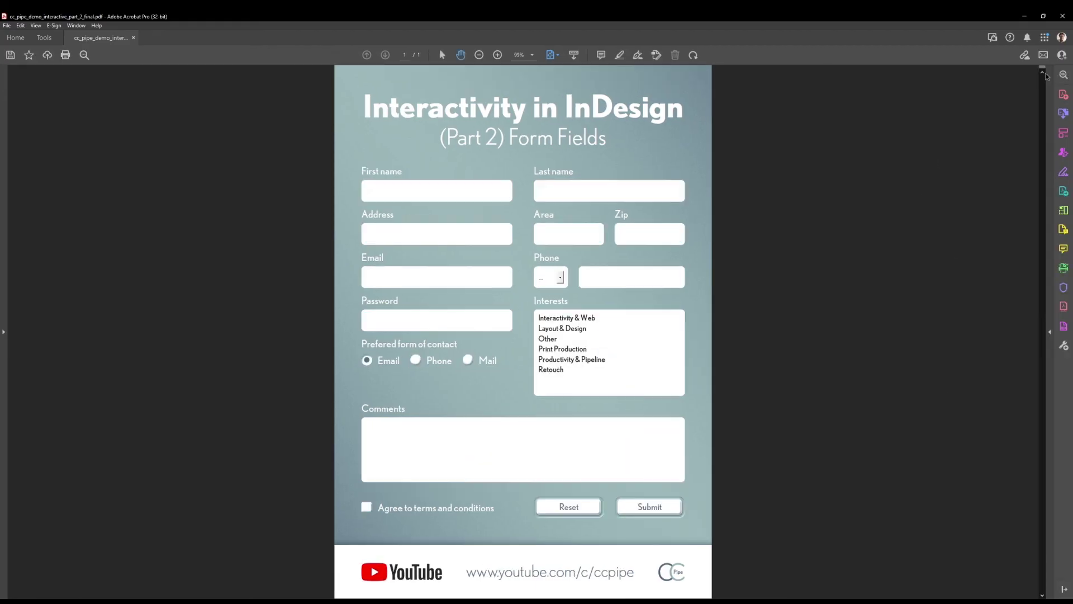